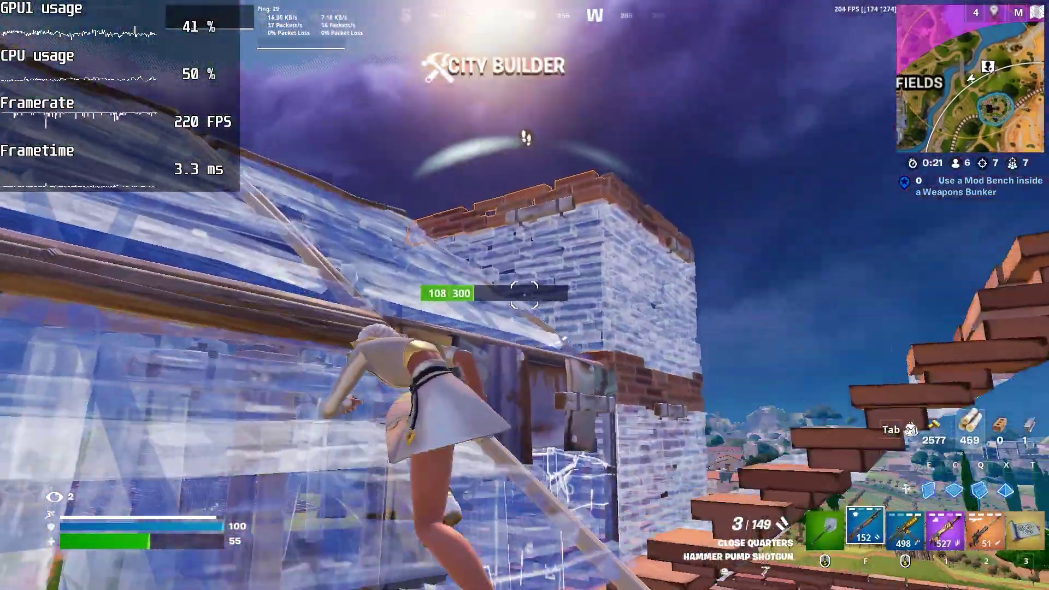
# Click out of the Fortnite gameplay to get back to the Windows 11 desktop.
pyautogui.click(525, 295)
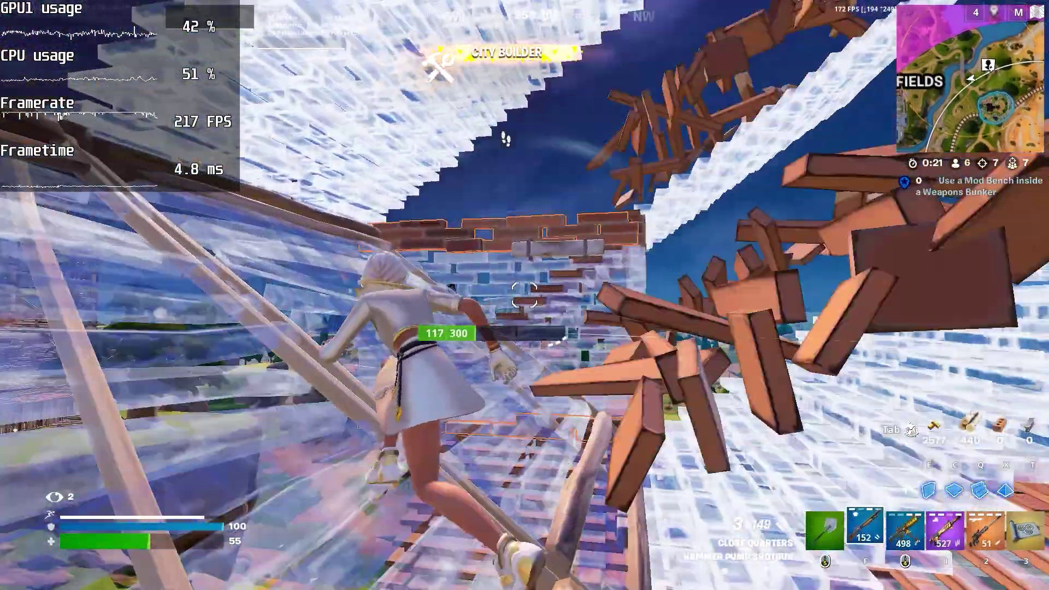
pyautogui.click(525, 295)
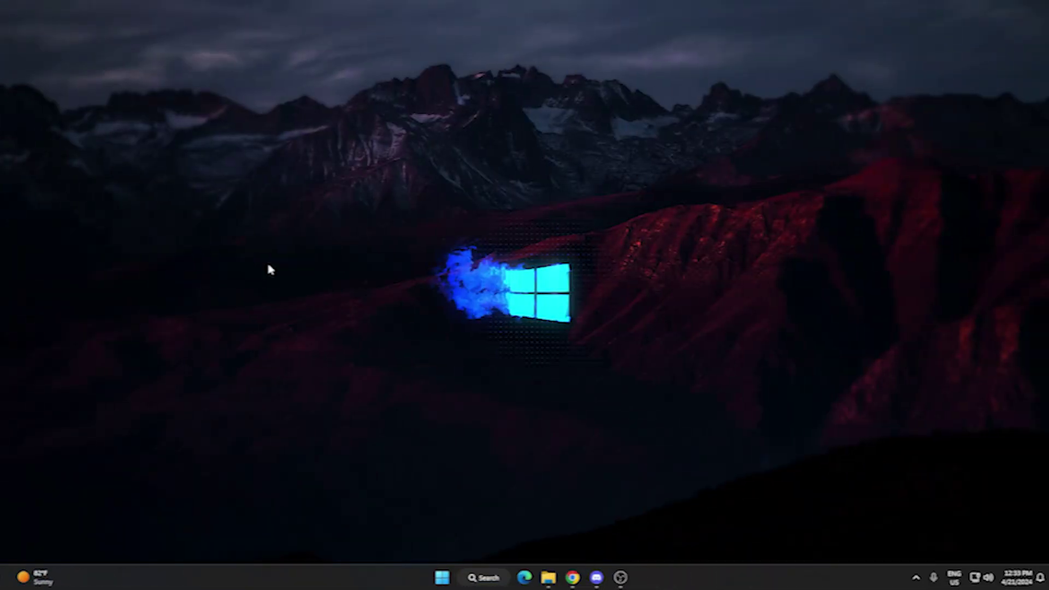
# Launch gpedit.msc from the Run prompt.
pyautogui.press('super+r')
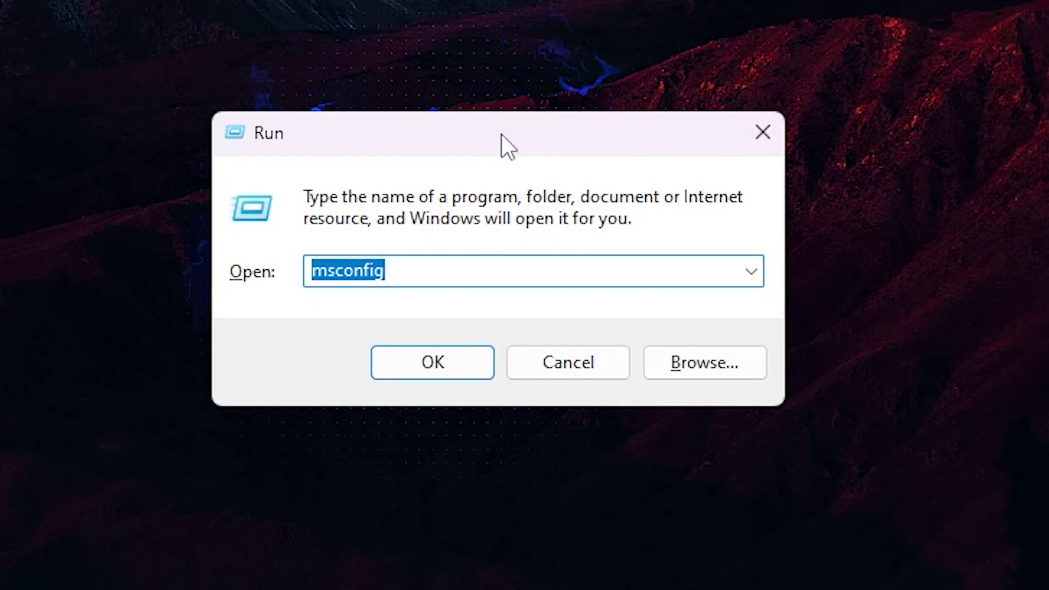
pyautogui.write('gp')
pyautogui.press('Down')
pyautogui.press('Return')
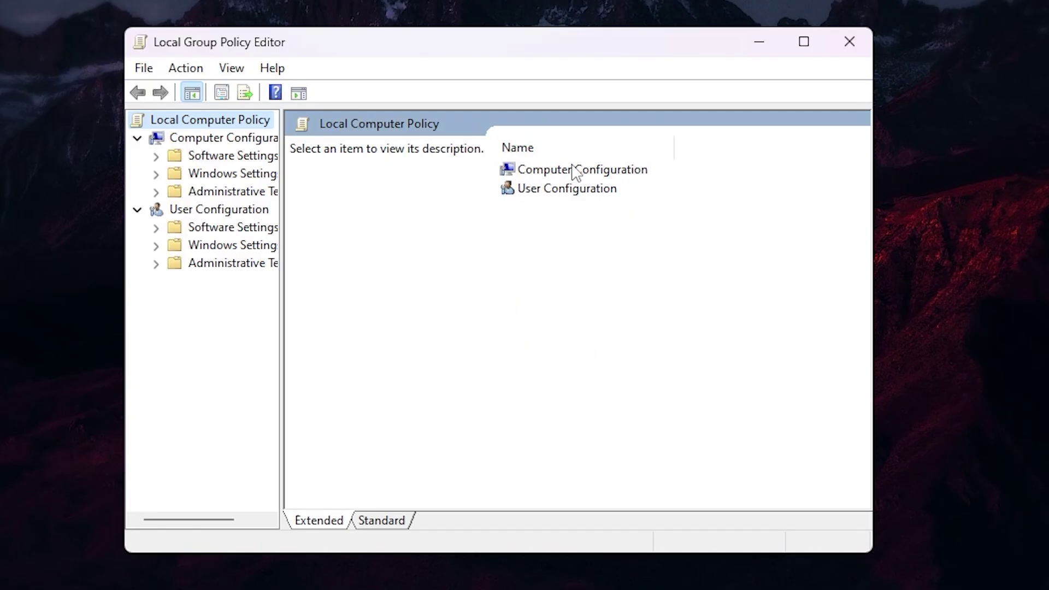
# Expand Computer Configuration > Administrative Templates > Windows Components > App Privacy and scroll through its policies.
pyautogui.doubleClick(572, 168)
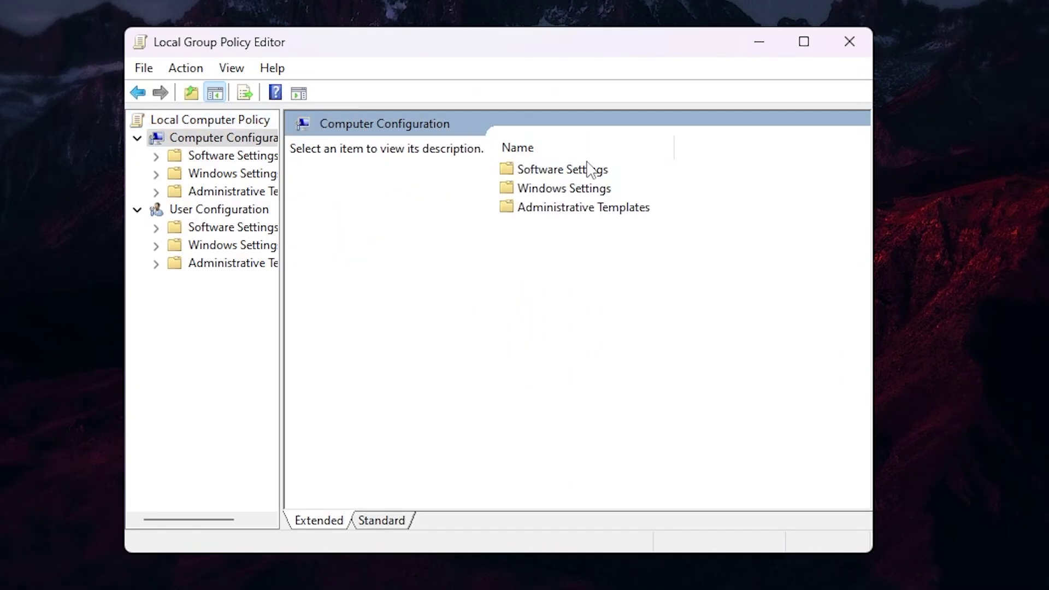
pyautogui.doubleClick(575, 211)
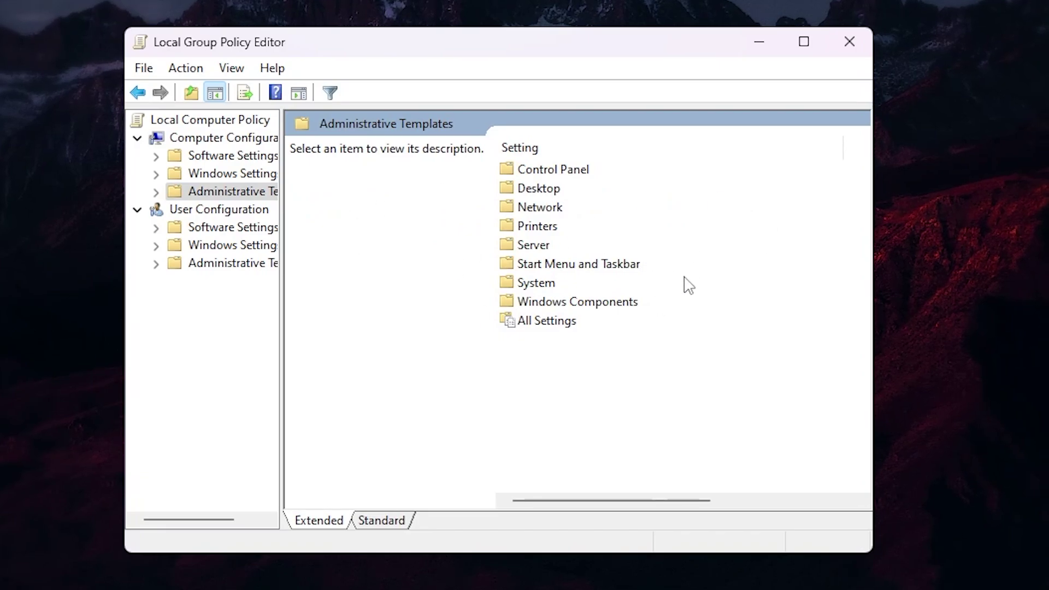
pyautogui.doubleClick(591, 305)
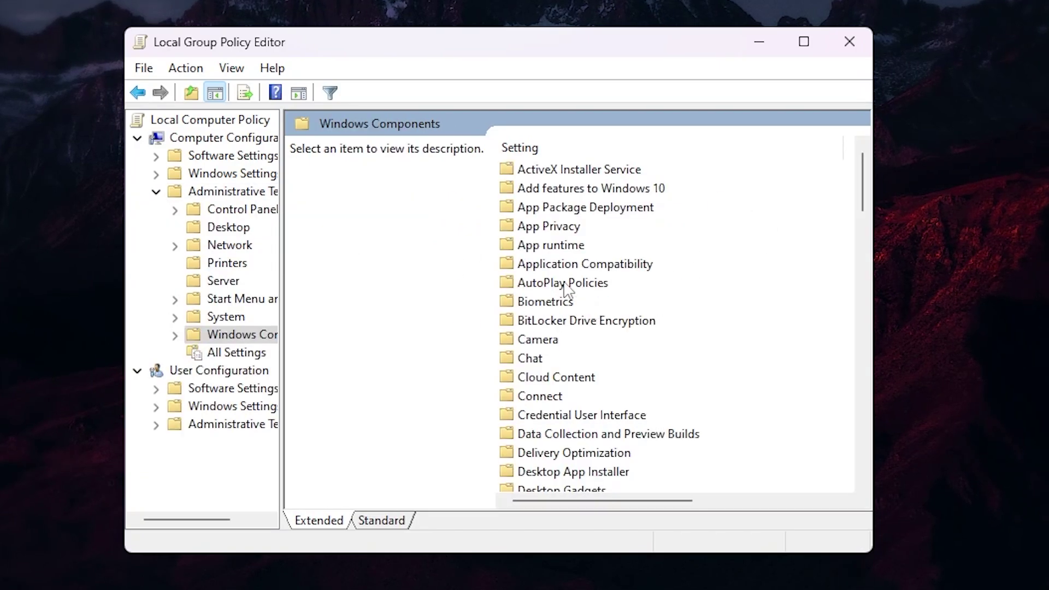
pyautogui.doubleClick(531, 226)
pyautogui.scroll(-3, 568, 241)
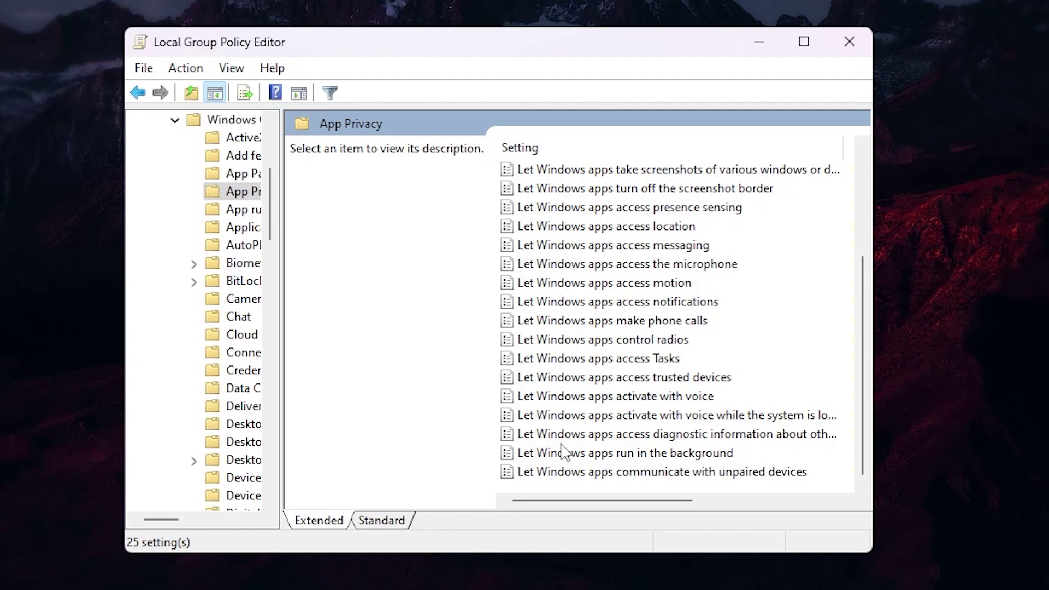
# Enable 'Let Windows apps run in the background' with Force Deny as the default for all apps.
pyautogui.click(591, 460)
pyautogui.doubleClick(591, 453)
pyautogui.click(184, 53)
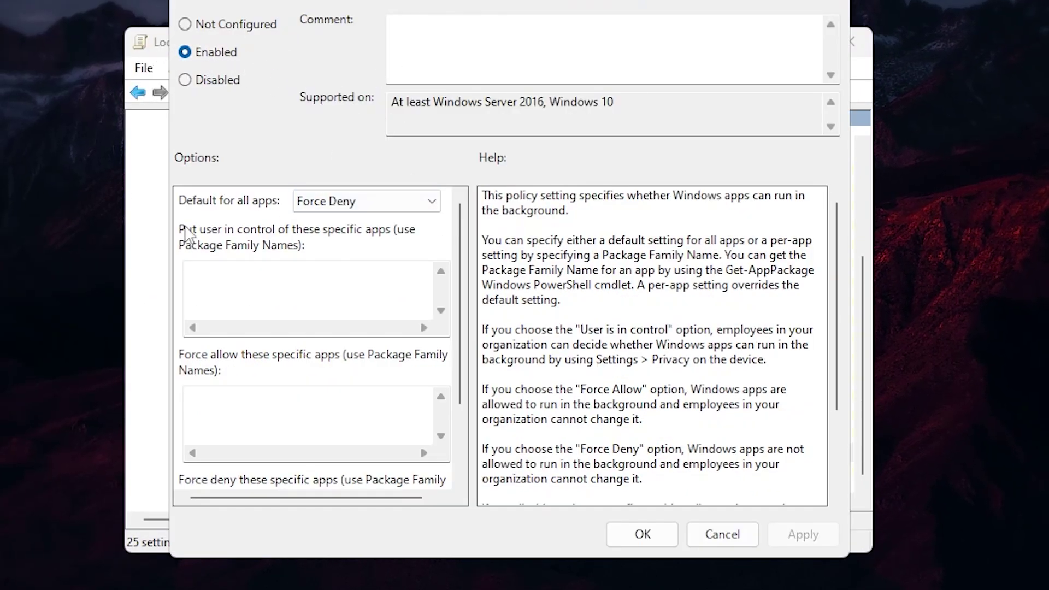
pyautogui.click(309, 203)
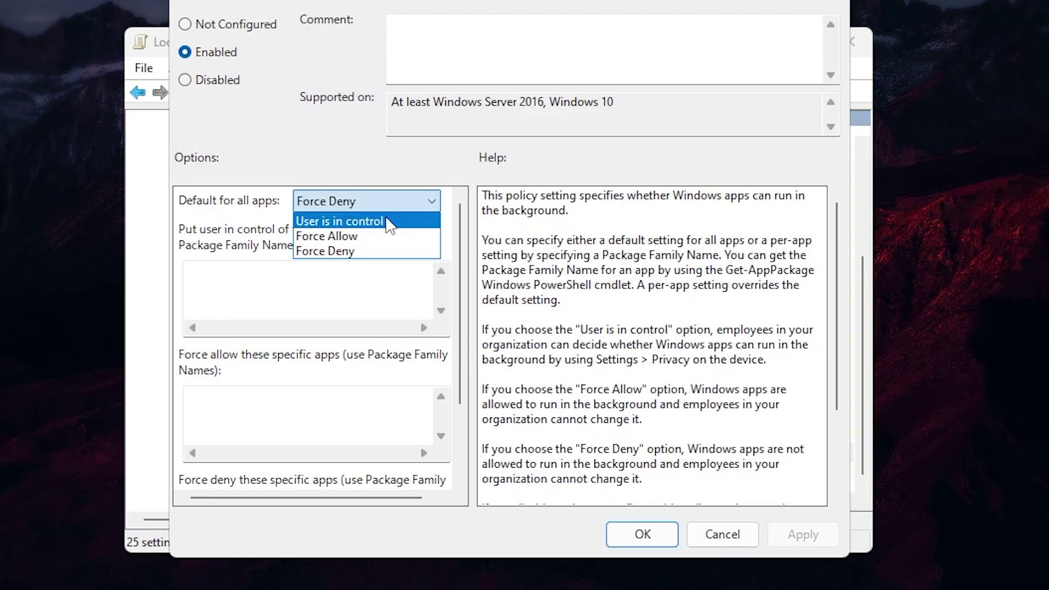
pyautogui.click(328, 257)
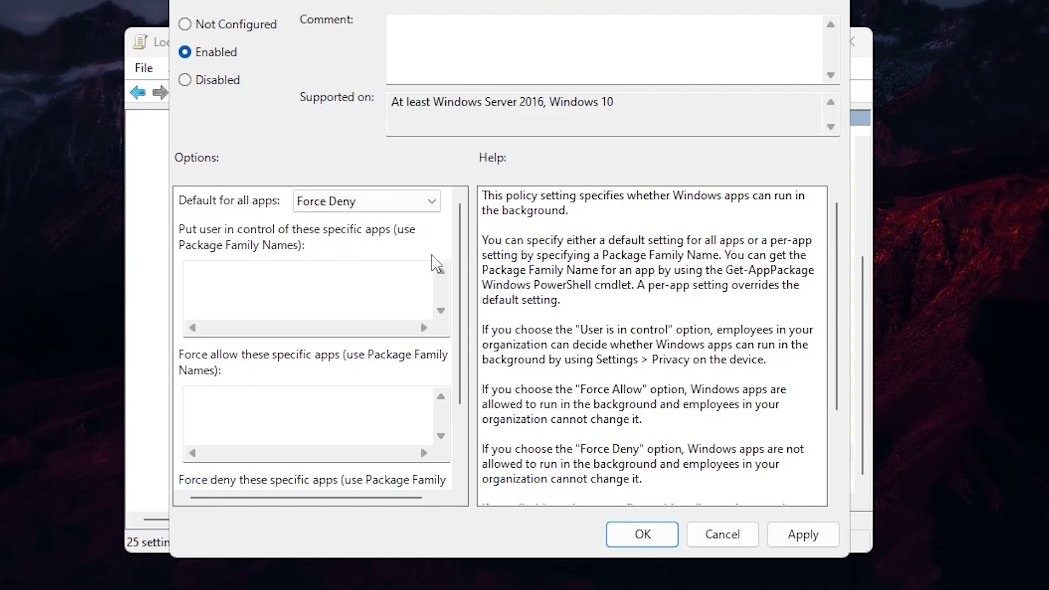
pyautogui.click(803, 535)
pyautogui.click(642, 534)
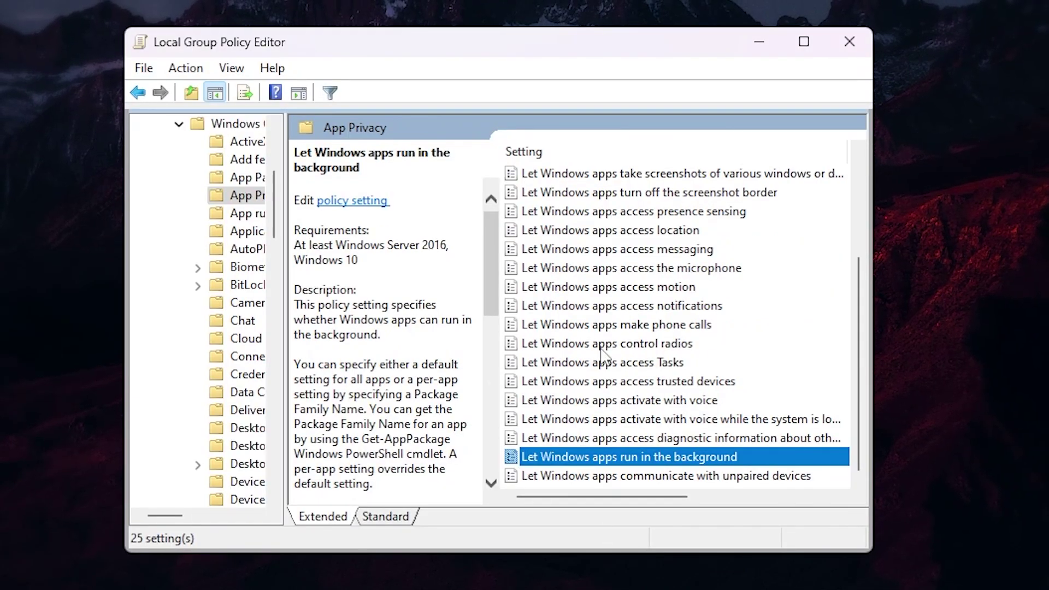
pyautogui.press('F5')
pyautogui.click(137, 93)
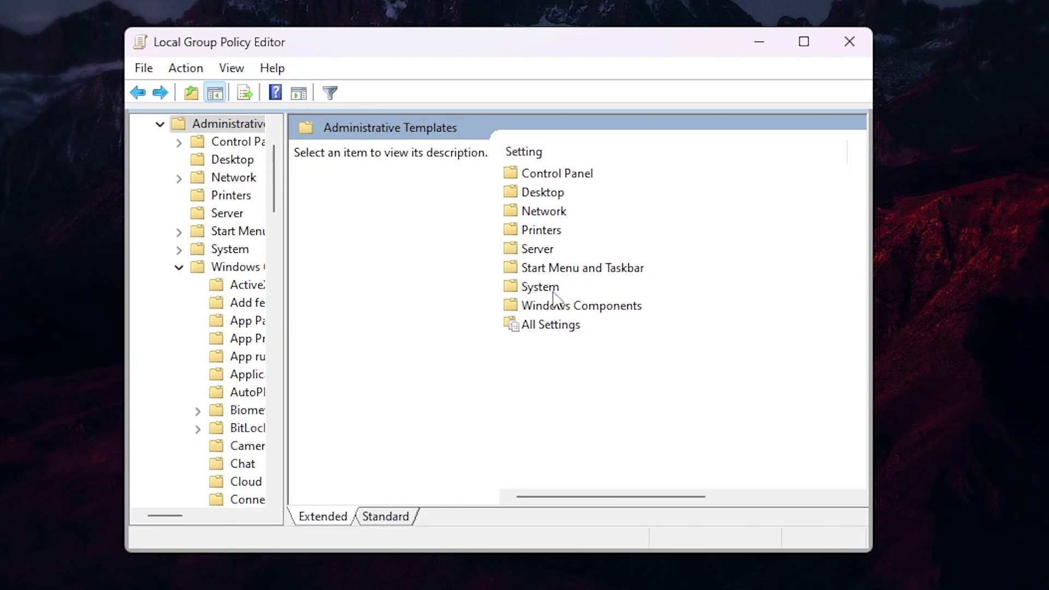
# Enable Turn off Power Throttling under System > Power Management > Power Throttling Settings.
pyautogui.doubleClick(553, 291)
pyautogui.scroll(-6, 735, 312)
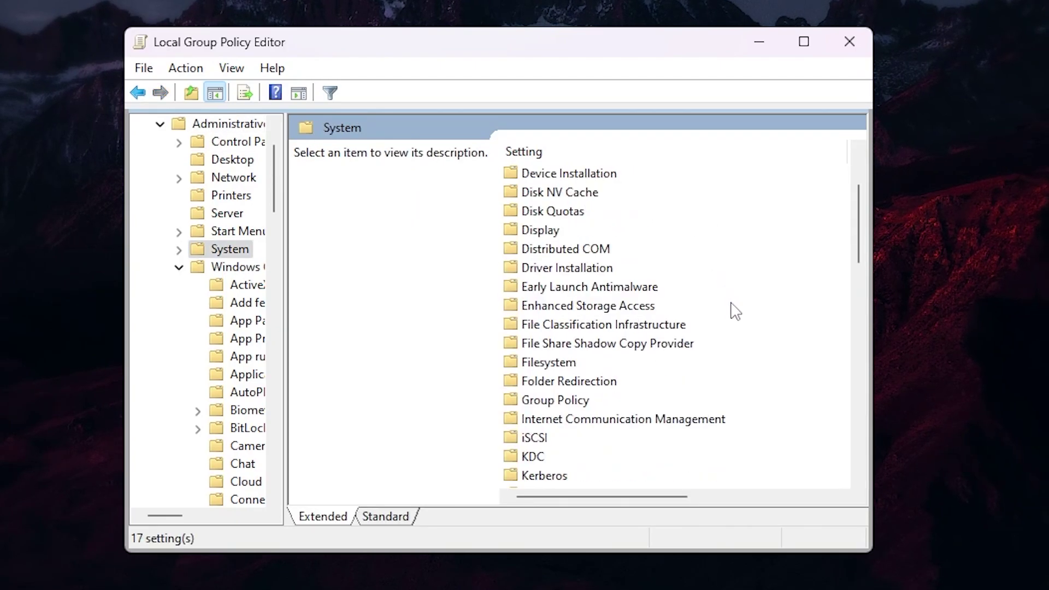
pyautogui.scroll(-1, 695, 355)
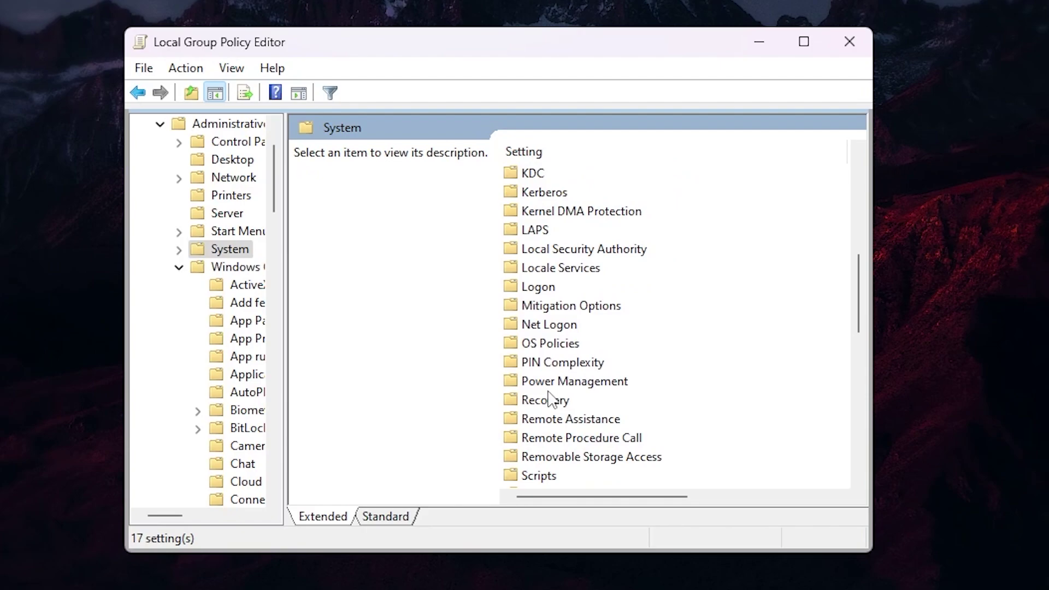
pyautogui.doubleClick(550, 381)
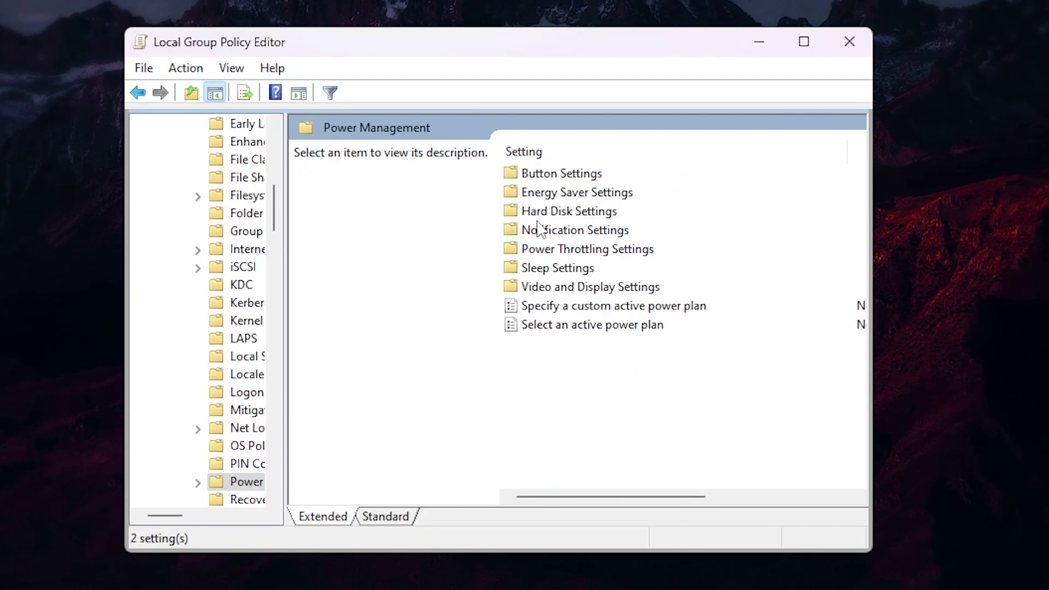
pyautogui.doubleClick(620, 250)
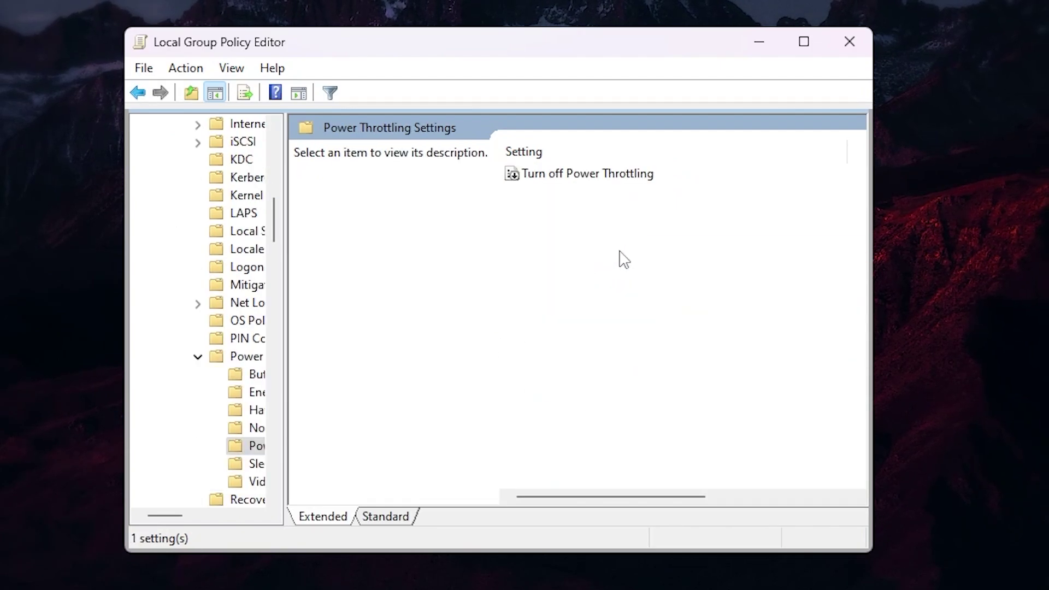
pyautogui.doubleClick(573, 174)
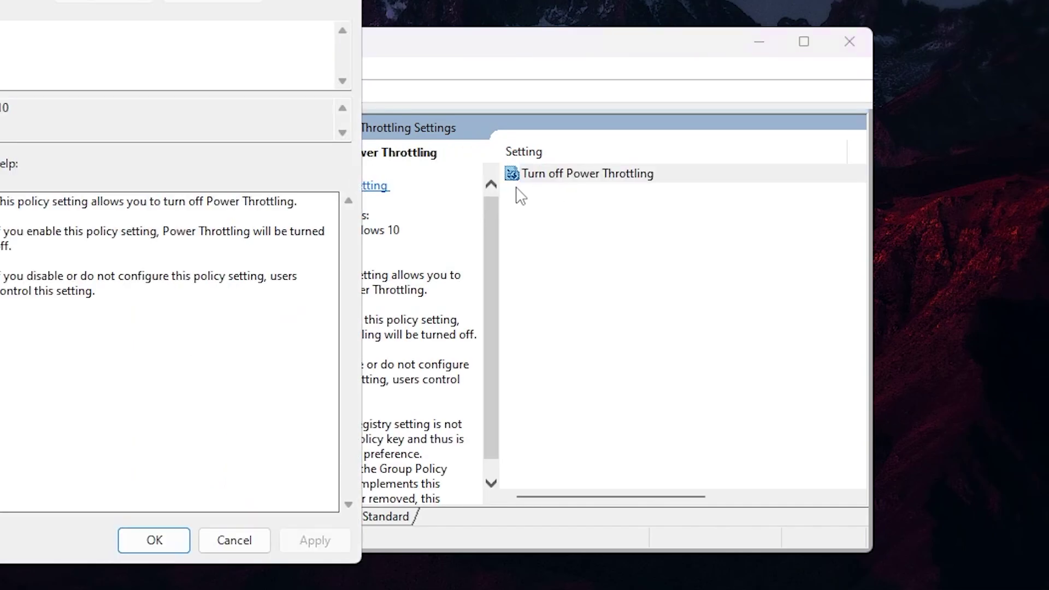
pyautogui.click(0, 59)
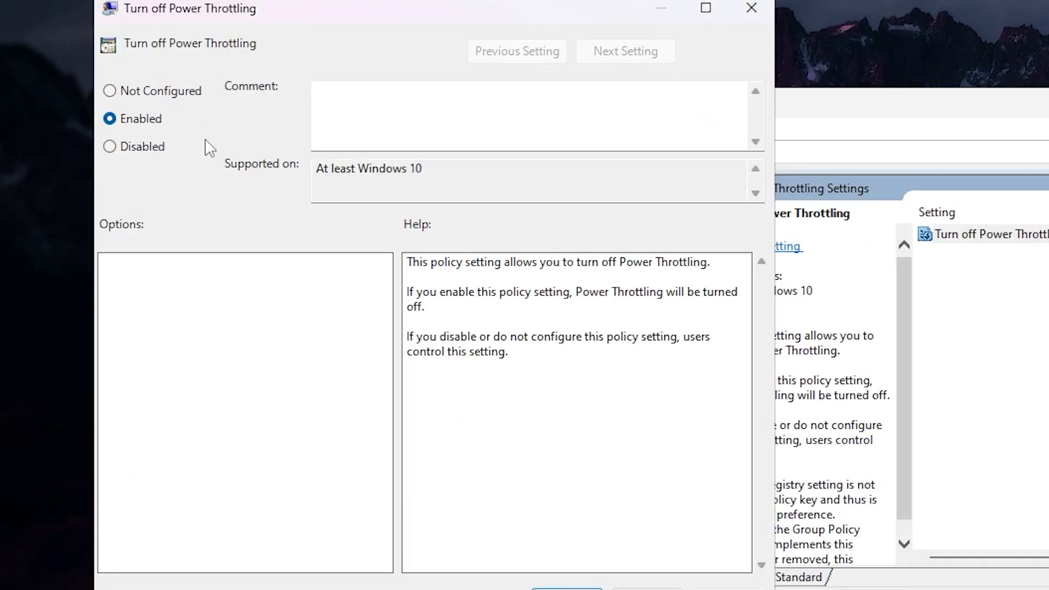
pyautogui.press('Return')
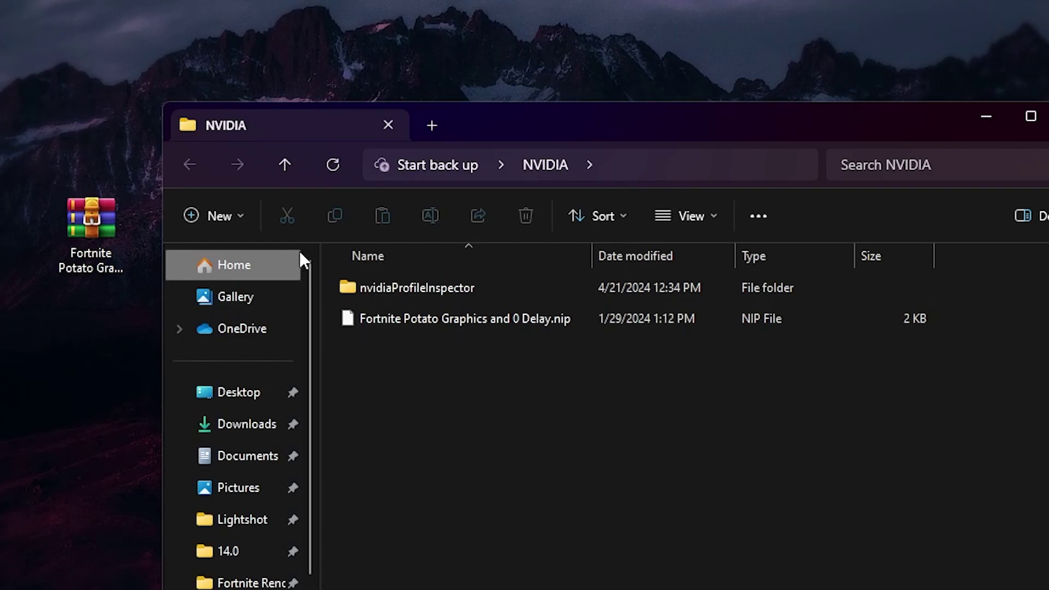
# Start nvidiaProfileInspector.exe from the NVIDIA folder's nvidiaProfileInspector subfolder.
pyautogui.moveTo(481, 131); pyautogui.dragTo(627, 101)
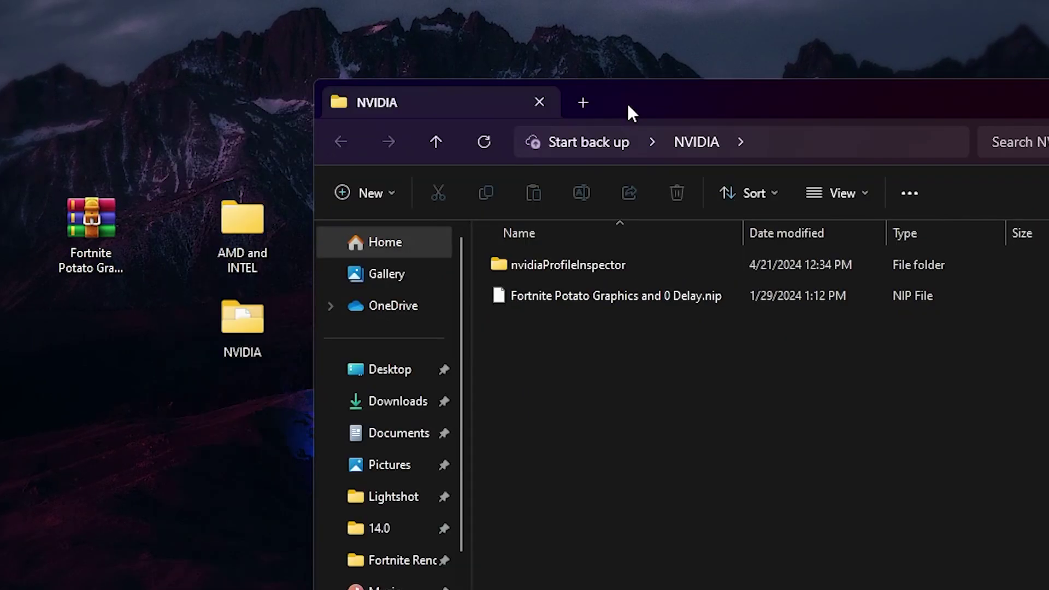
pyautogui.doubleClick(250, 224)
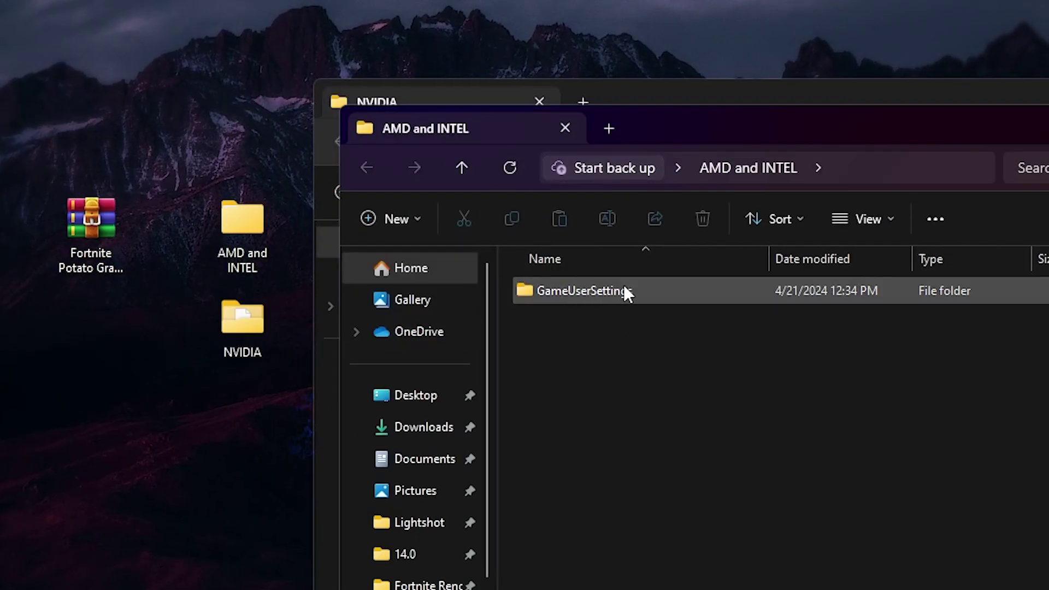
pyautogui.doubleClick(625, 289)
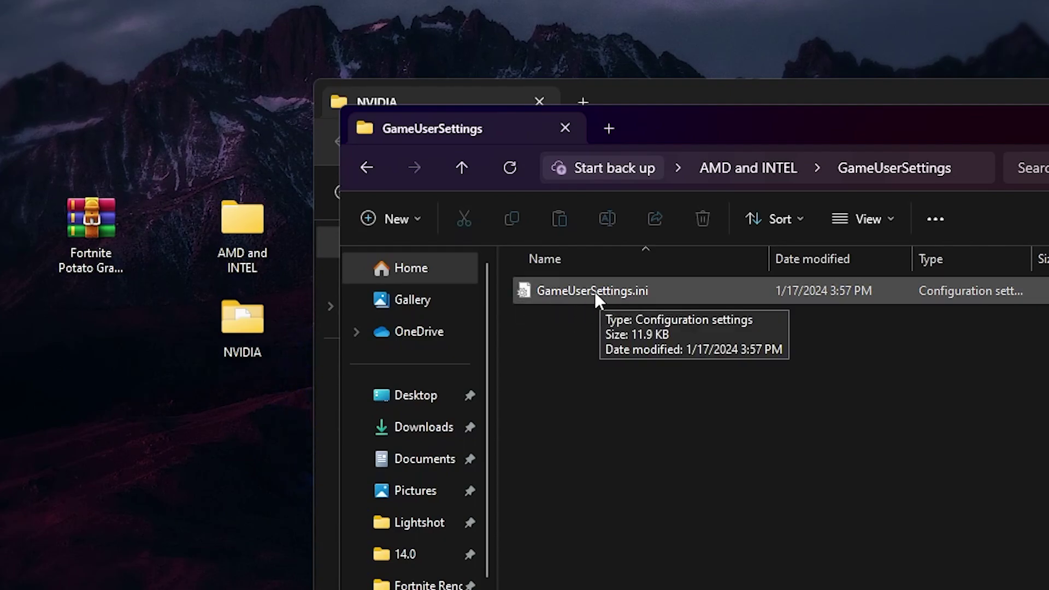
pyautogui.hotkey('ctrl', 'w')
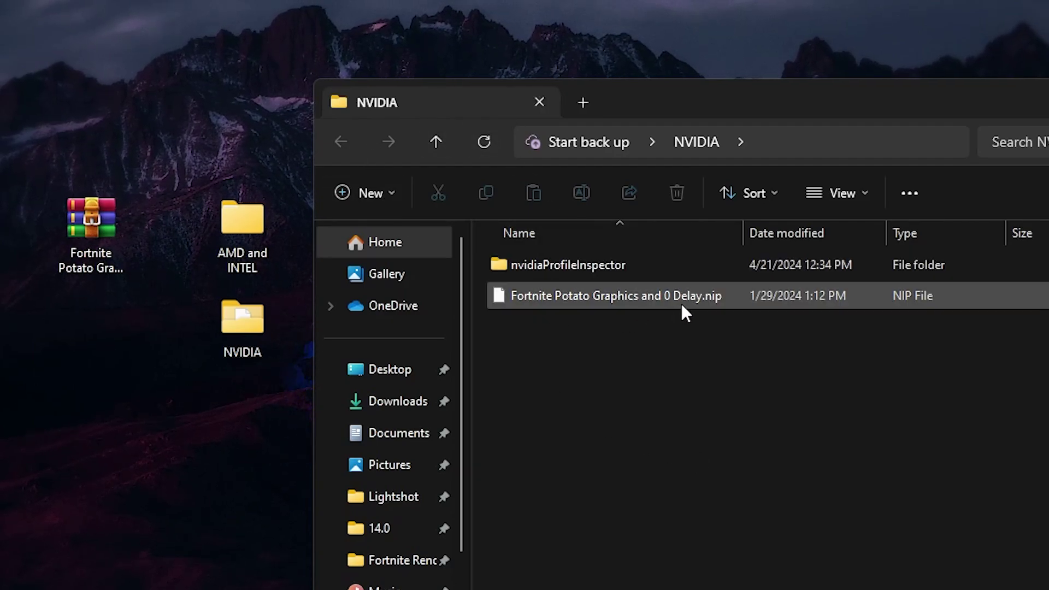
pyautogui.doubleClick(634, 268)
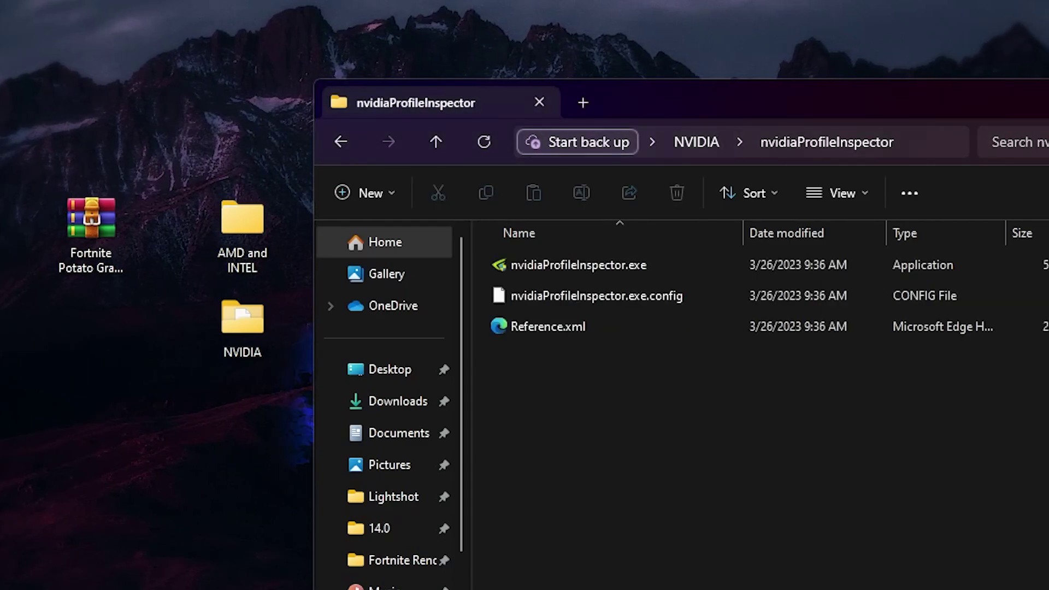
pyautogui.doubleClick(542, 263)
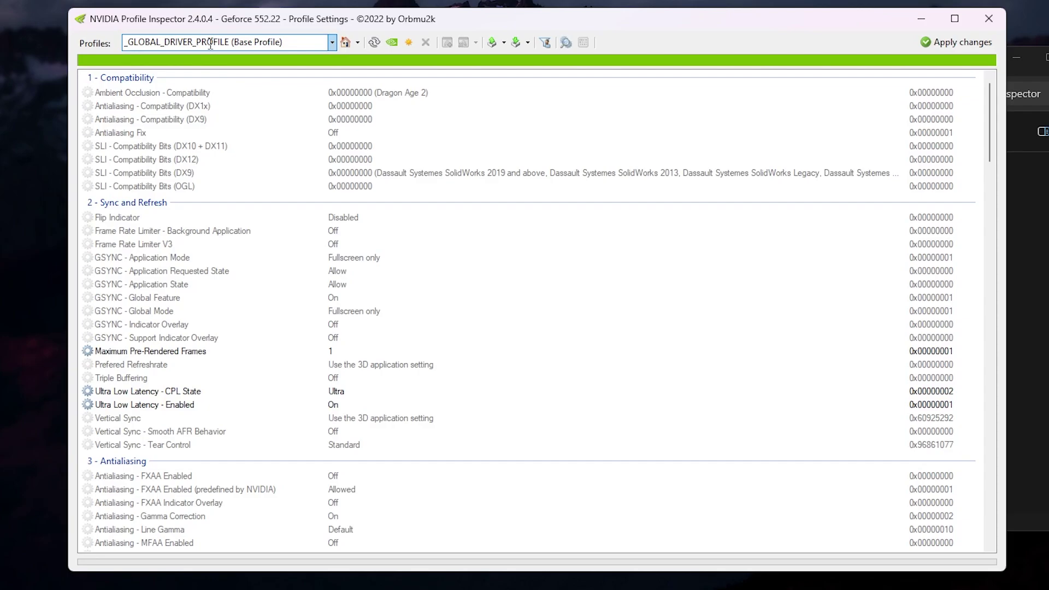
# Load the Fortnite profile by searching 'fort' in the Profiles box.
pyautogui.click(64, 72)
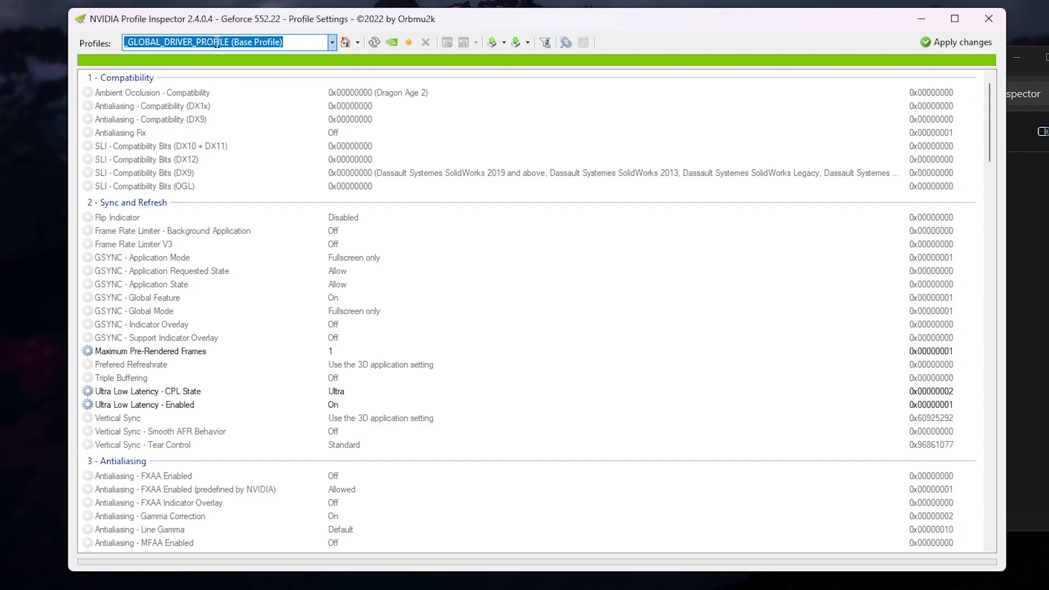
pyautogui.write('fort')
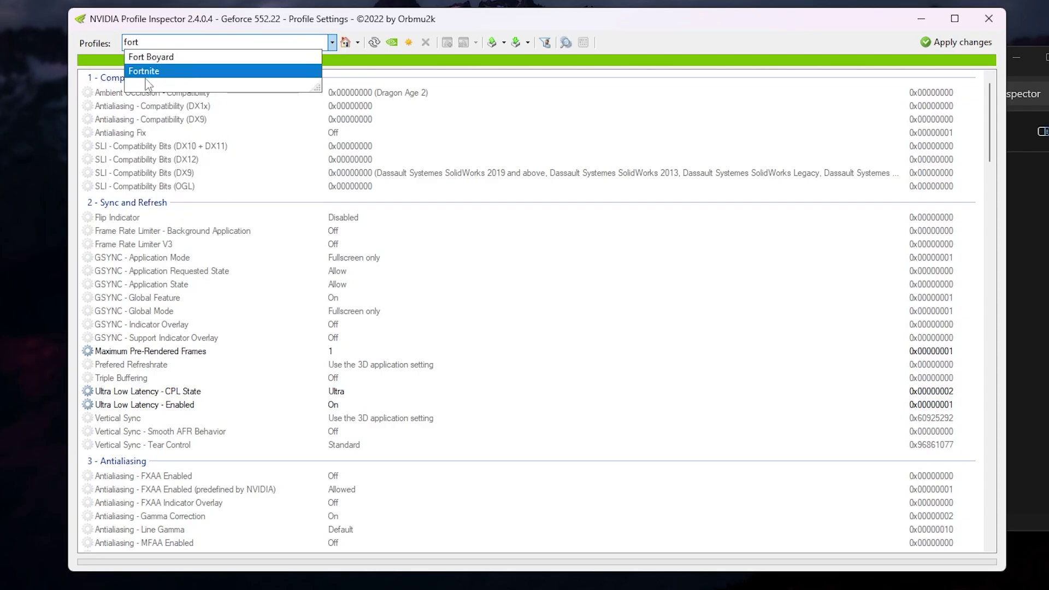
pyautogui.click(149, 72)
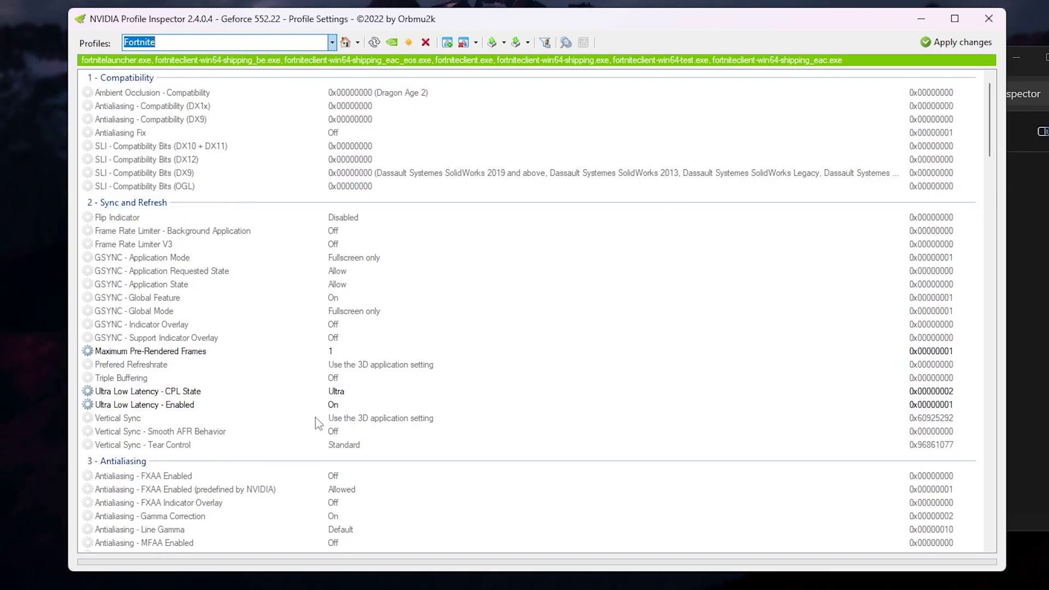
pyautogui.scroll(-3, 262, 332)
pyautogui.scroll(-7, 491, 227)
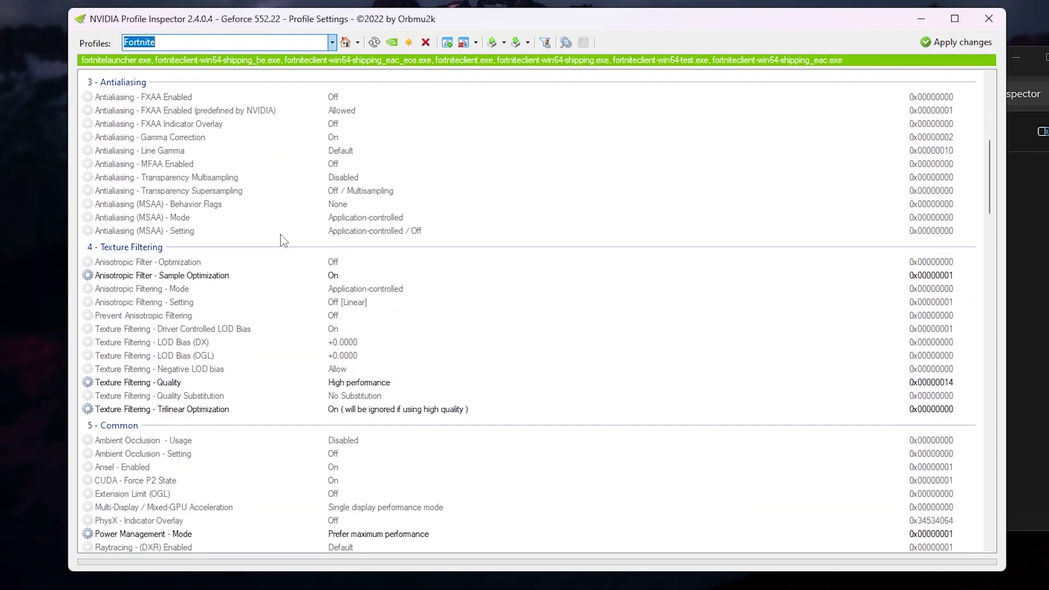
pyautogui.scroll(-6, 415, 289)
pyautogui.scroll(3, 547, 222)
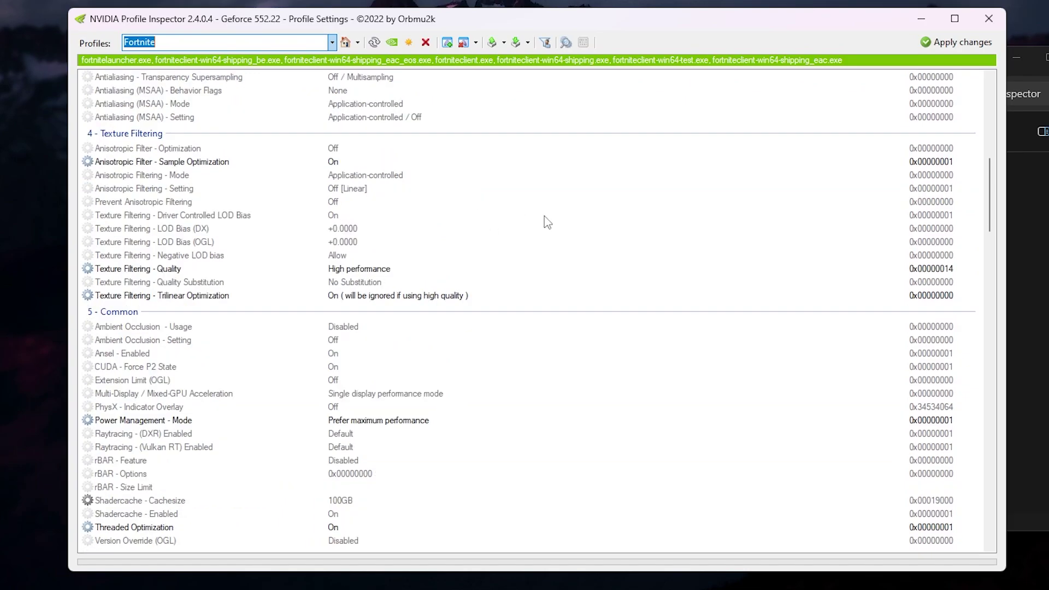
pyautogui.scroll(-9, 453, 248)
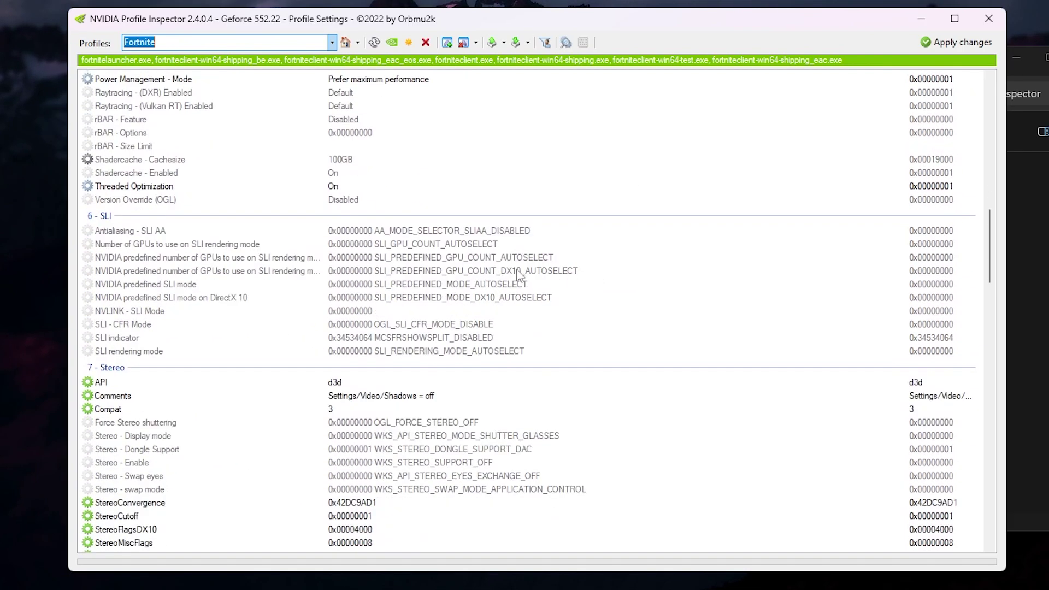
# Import the Fortnite Potato Graphics and 0 Delay.nip profile file.
pyautogui.click(516, 44)
pyautogui.click(516, 43)
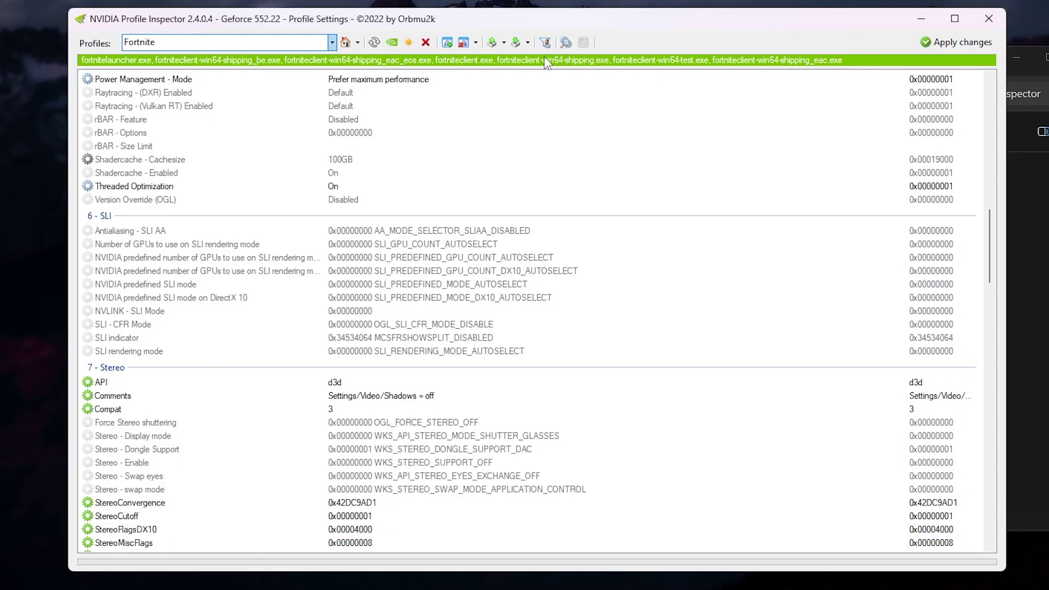
pyautogui.click(516, 43)
pyautogui.click(549, 60)
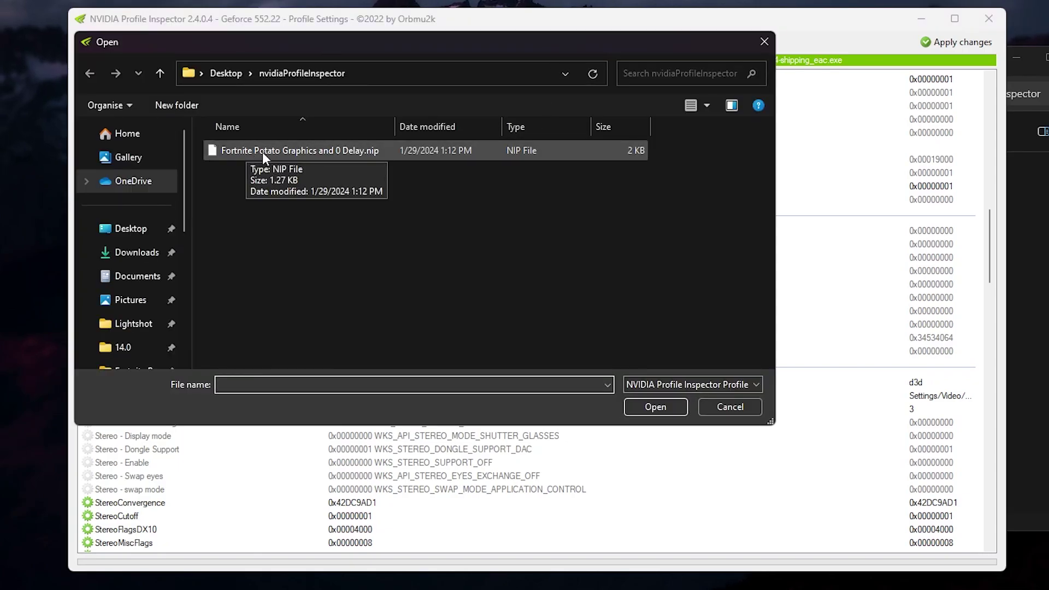
pyautogui.doubleClick(365, 146)
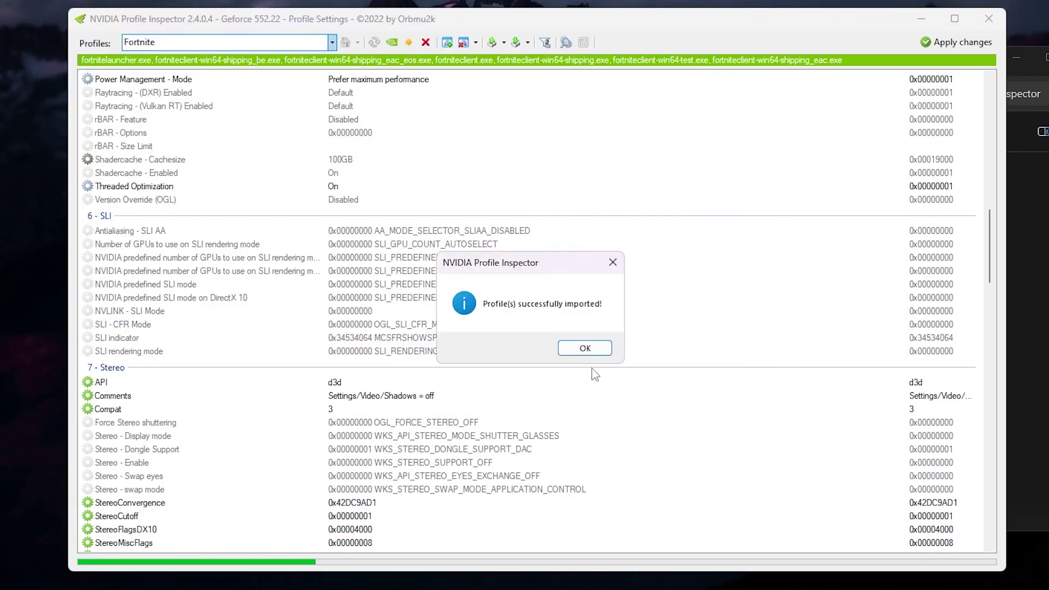
pyautogui.click(571, 349)
# Apply the imported Fortnite settings and close NVIDIA Profile Inspector.
pyautogui.scroll(-12, 498, 301)
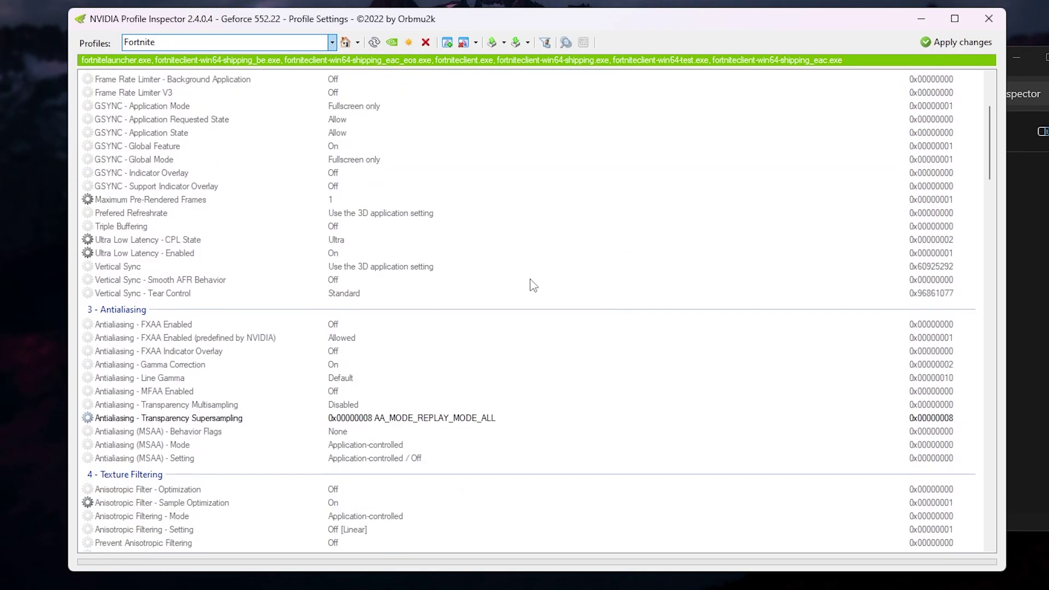
pyautogui.scroll(-4, 389, 308)
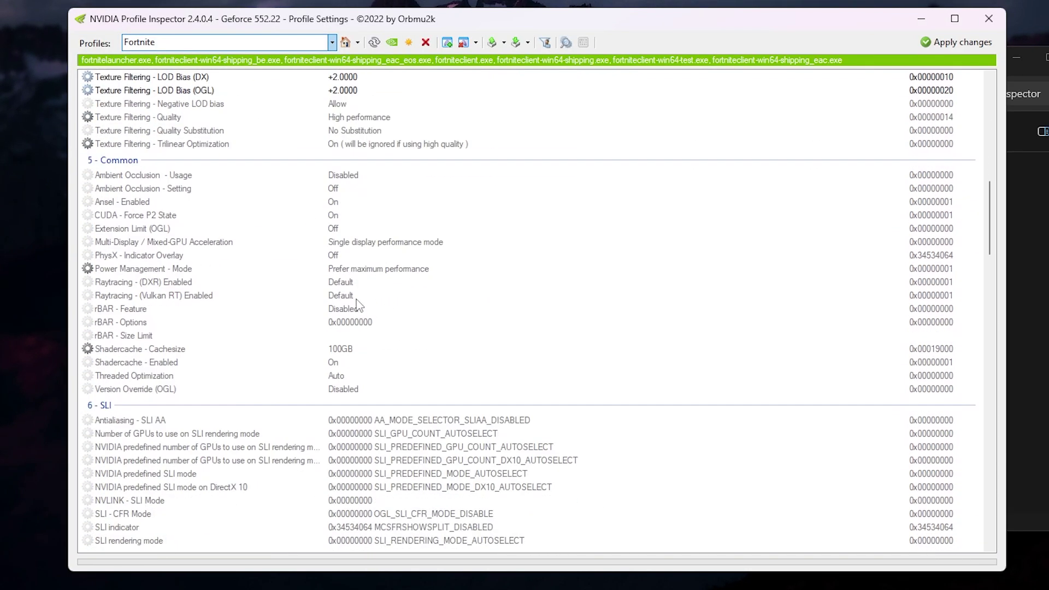
pyautogui.click(957, 43)
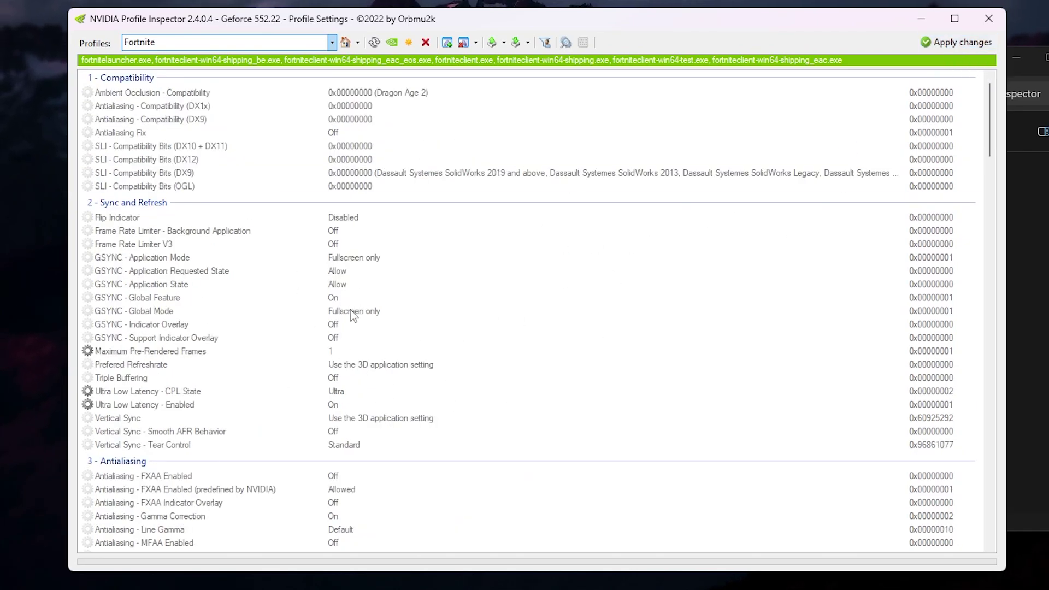
pyautogui.click(982, 20)
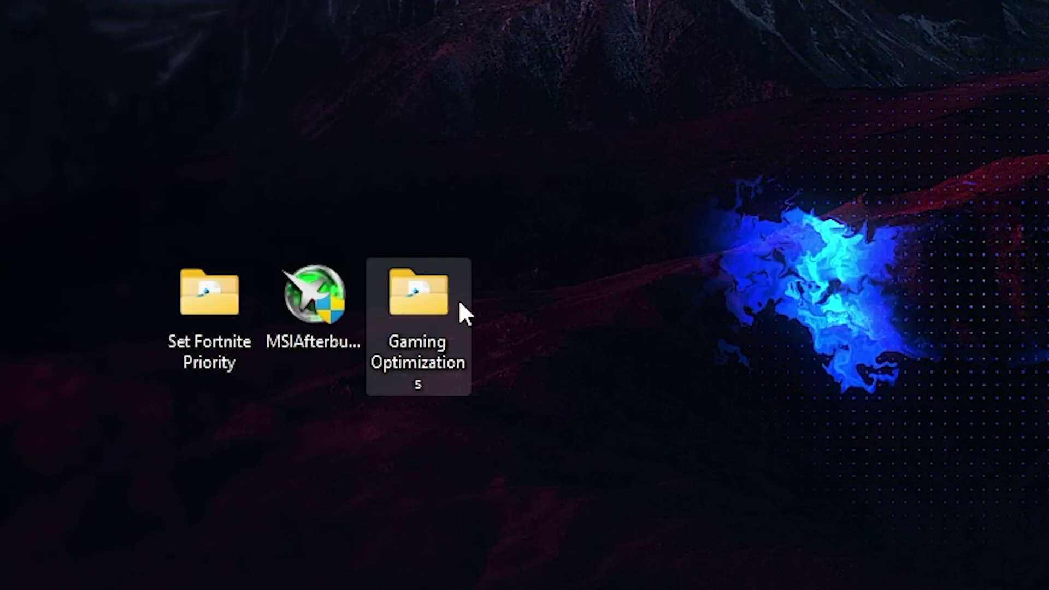
# Add Fortnite High Priority.reg from Set Fortnite Priority to the registry, confirming all prompts.
pyautogui.doubleClick(210, 303)
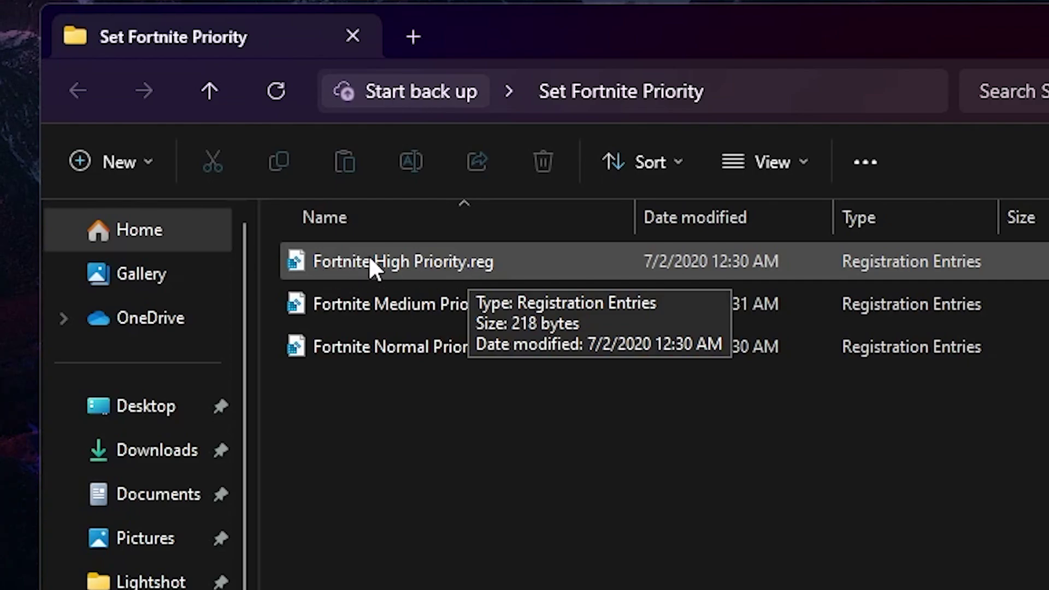
pyautogui.doubleClick(444, 248)
pyautogui.hotkey('alt', 'y')
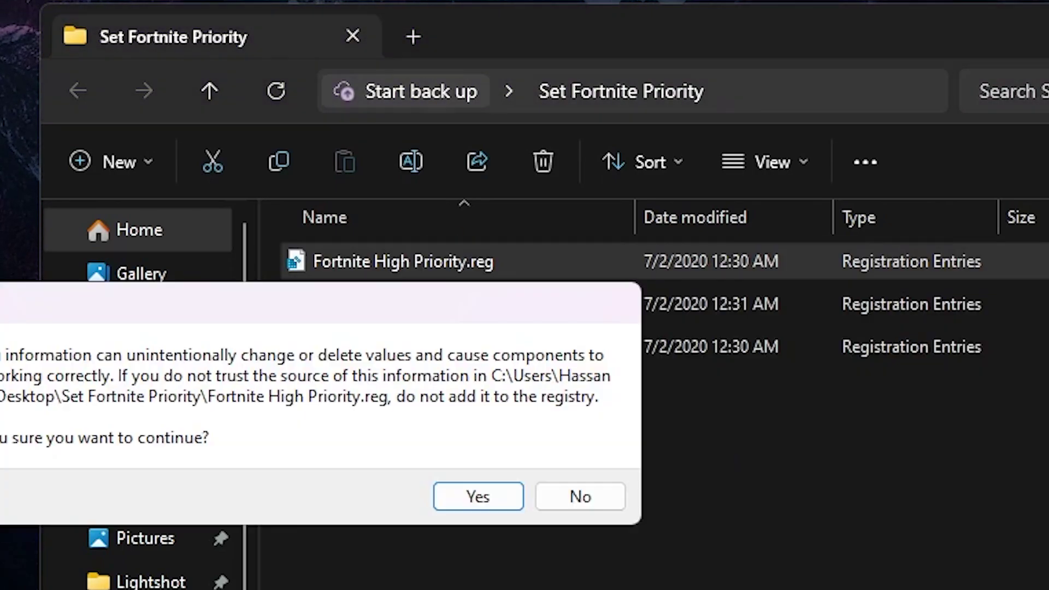
pyautogui.click(476, 497)
pyautogui.click(580, 469)
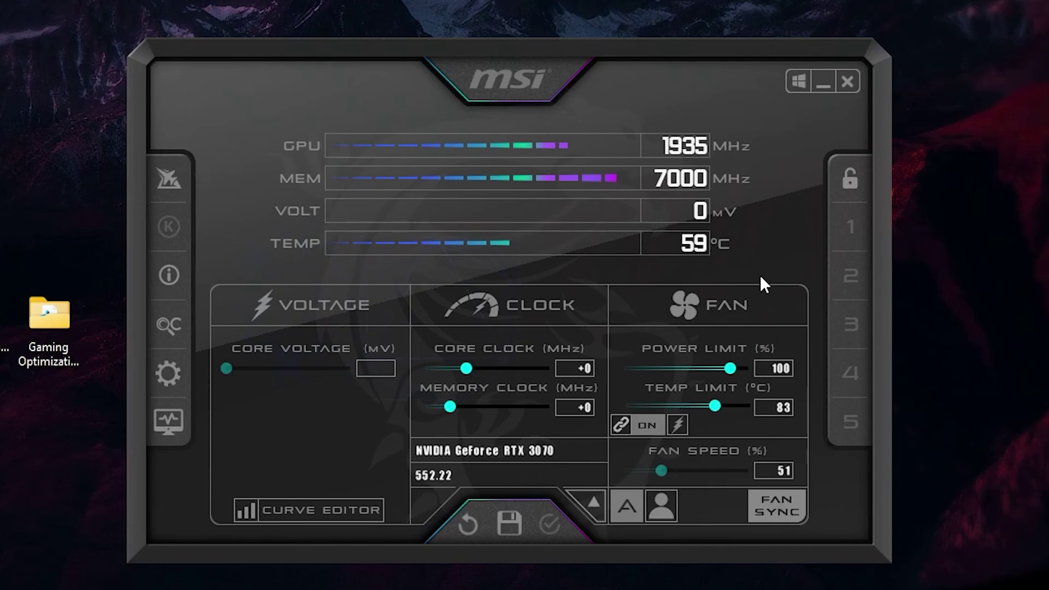
# Push the Power Limit slider to its 109% maximum, apply, and minimise Afterburner.
pyautogui.moveTo(728, 366); pyautogui.dragTo(748, 368)
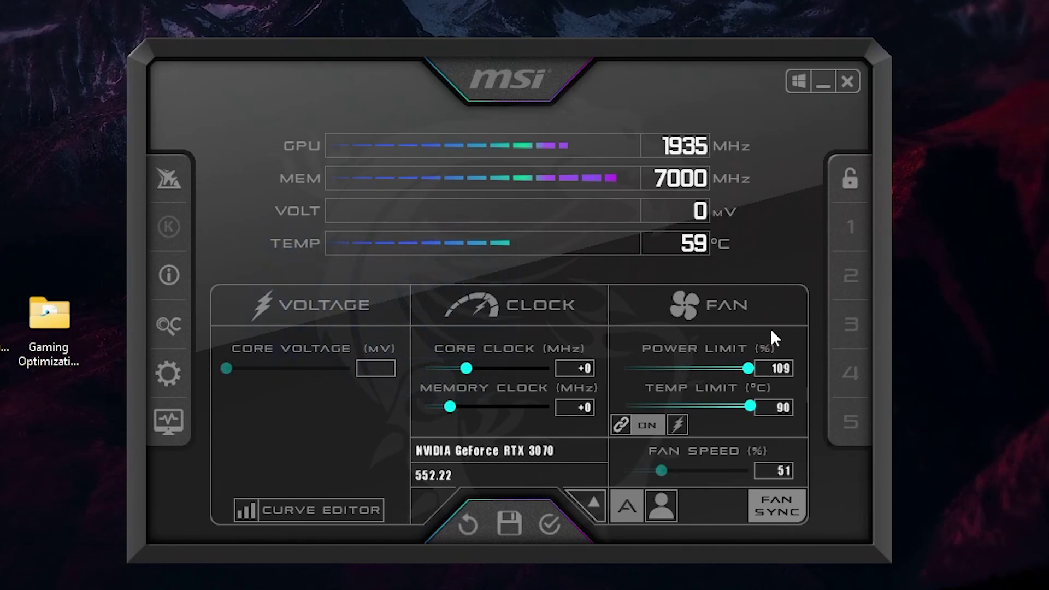
pyautogui.click(549, 523)
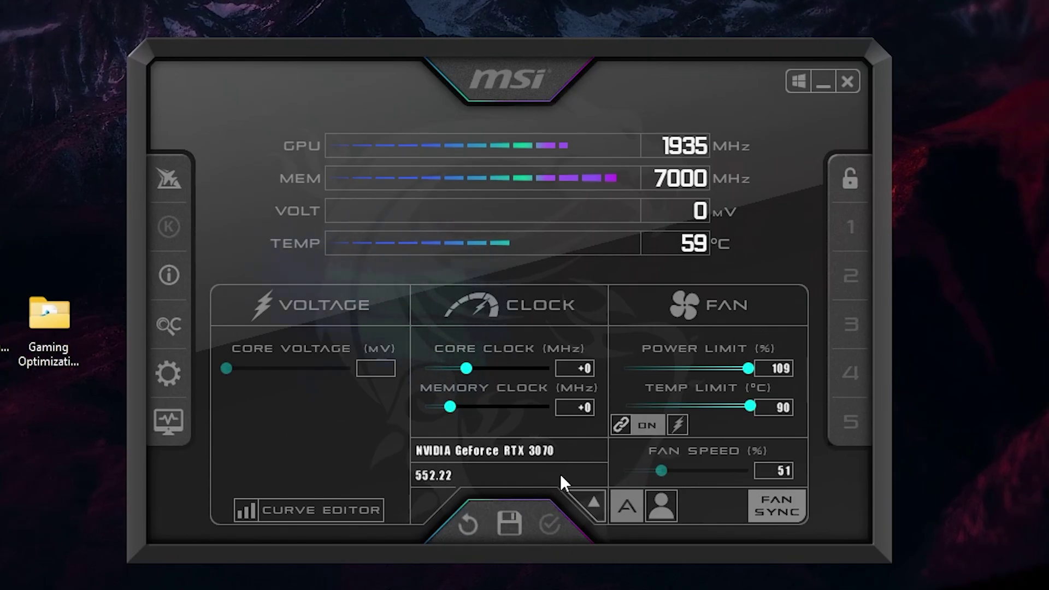
pyautogui.click(822, 85)
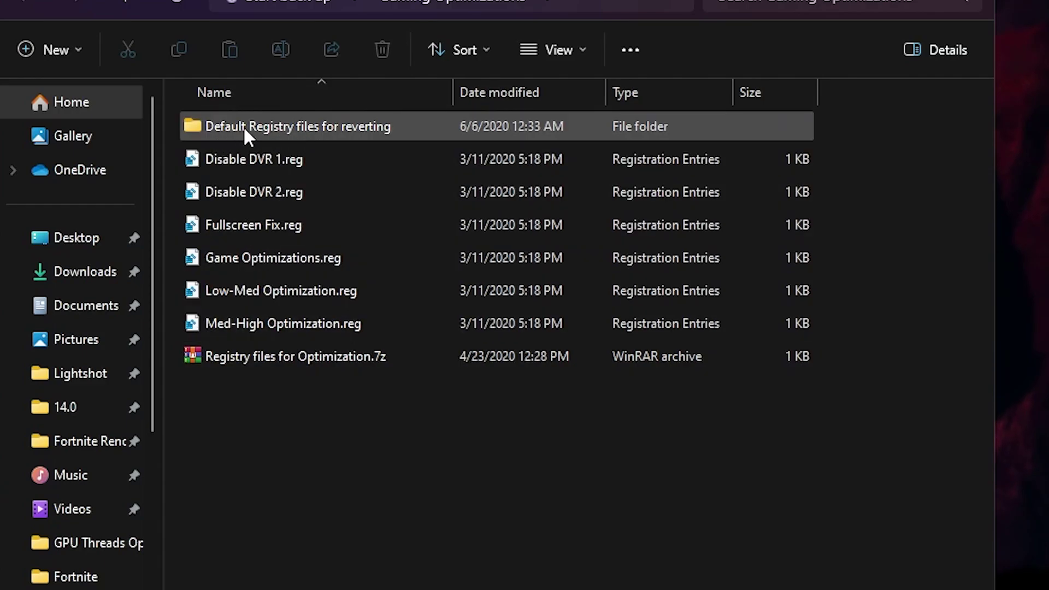
# Merge Disable DVR 1.reg and Disable DVR 2.reg into the registry.
pyautogui.doubleClick(397, 131)
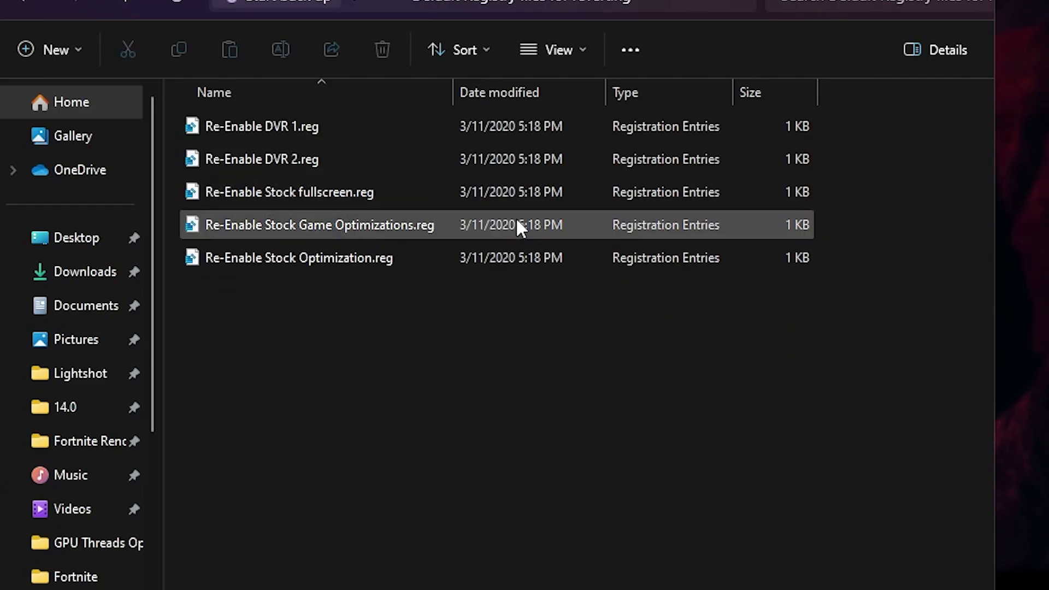
pyautogui.moveTo(238, 336); pyautogui.dragTo(601, 100)
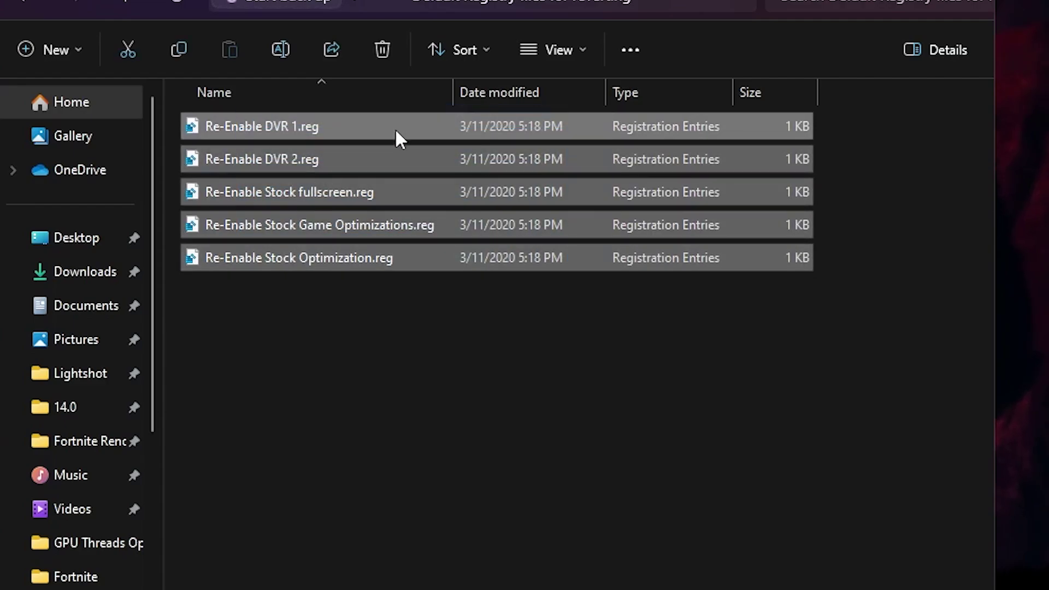
pyautogui.hotkey('alt', 'Left')
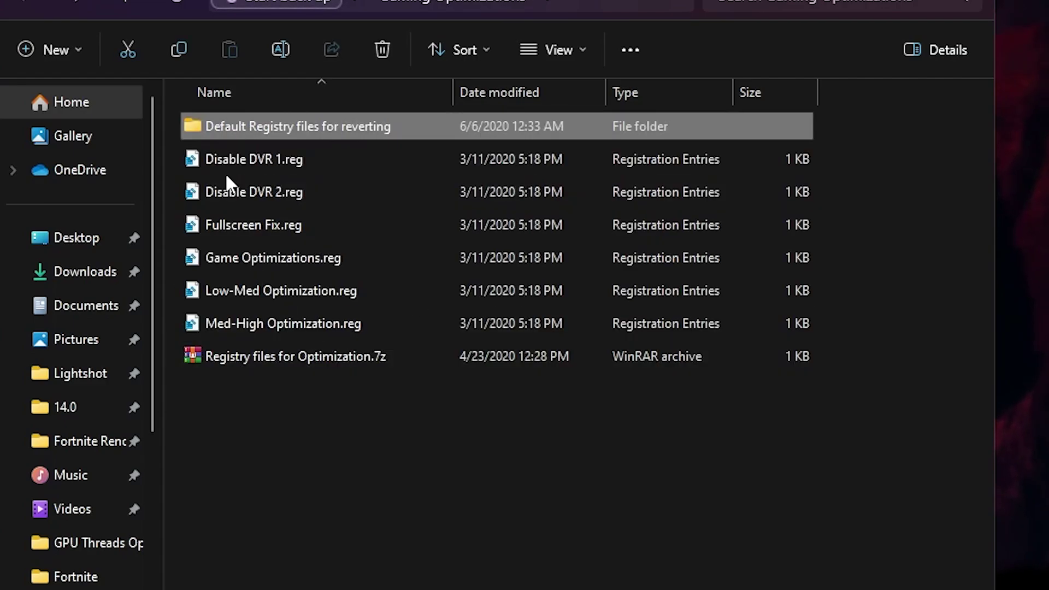
pyautogui.doubleClick(258, 159)
pyautogui.click(431, 492)
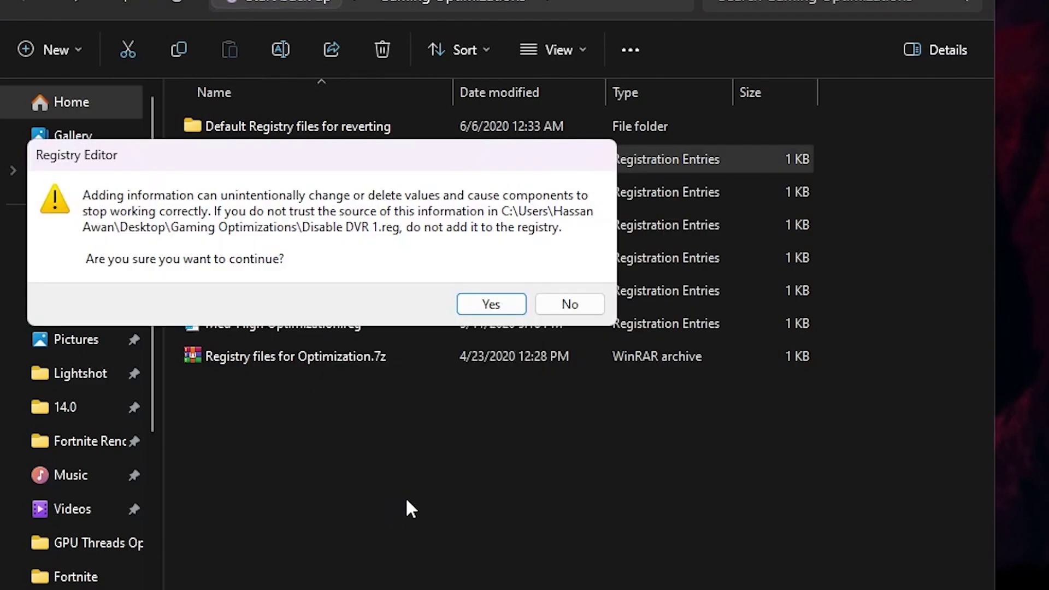
pyautogui.click(490, 303)
pyautogui.click(560, 295)
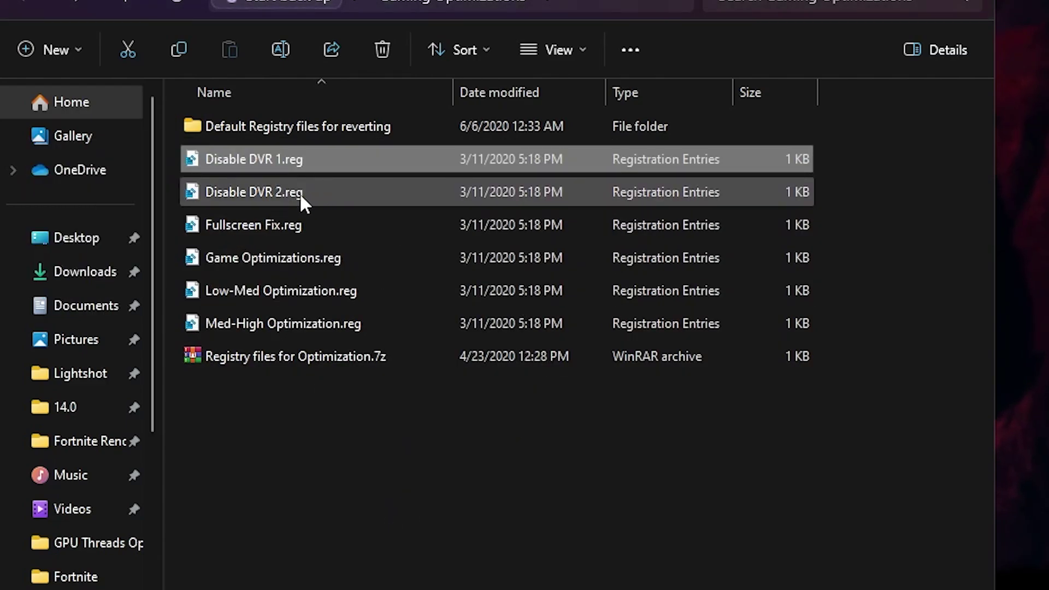
pyautogui.doubleClick(261, 192)
pyautogui.click(404, 492)
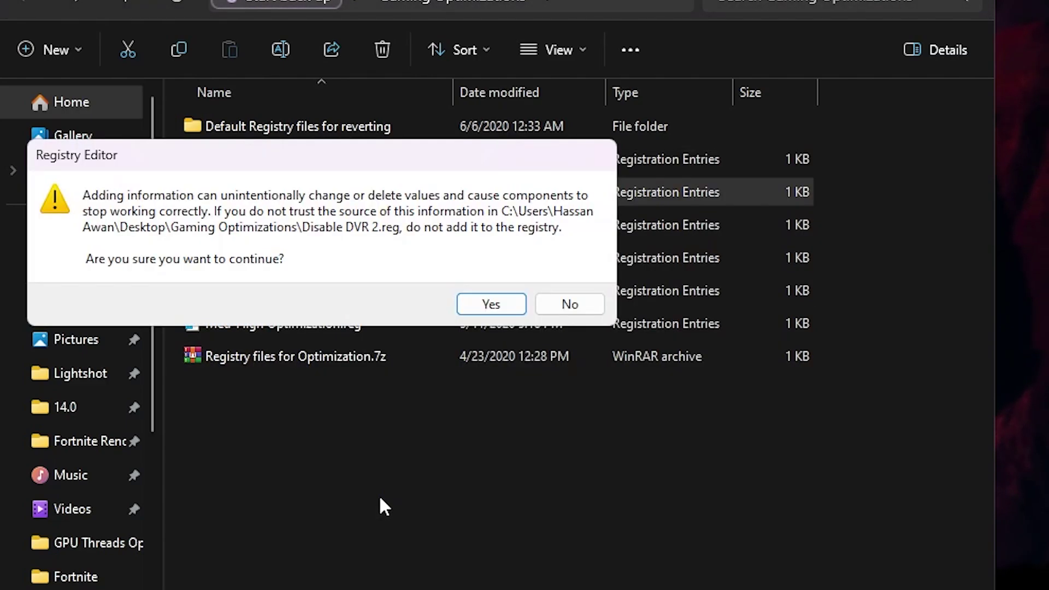
pyautogui.click(490, 302)
pyautogui.click(570, 280)
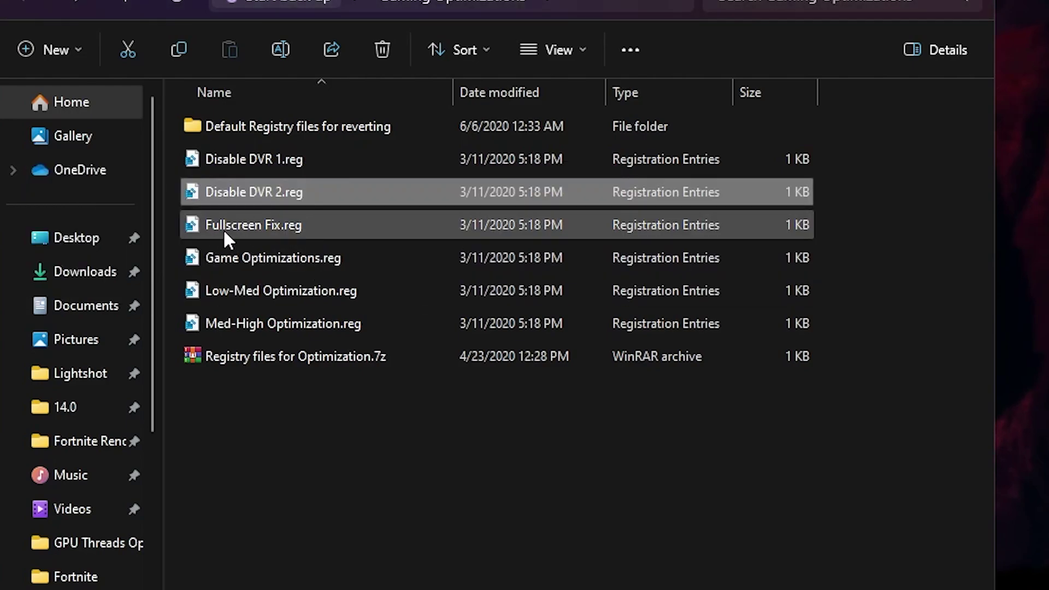
# Merge Fullscreen Fix.reg and Game Optimizations.reg into the registry.
pyautogui.doubleClick(352, 225)
pyautogui.click(403, 507)
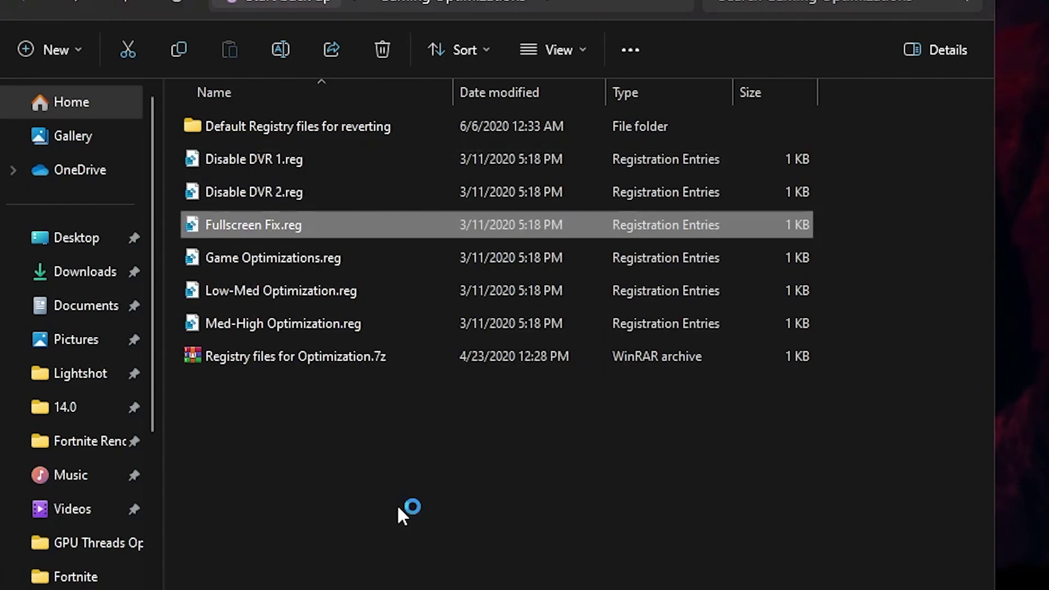
pyautogui.click(492, 303)
pyautogui.click(573, 279)
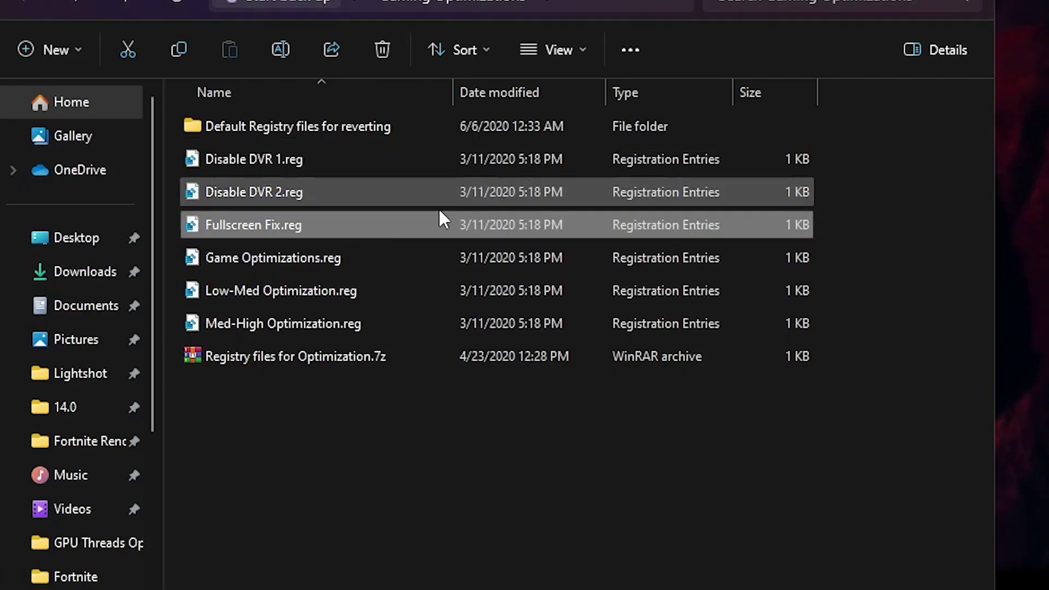
pyautogui.click(283, 258)
pyautogui.doubleClick(283, 258)
pyautogui.click(418, 500)
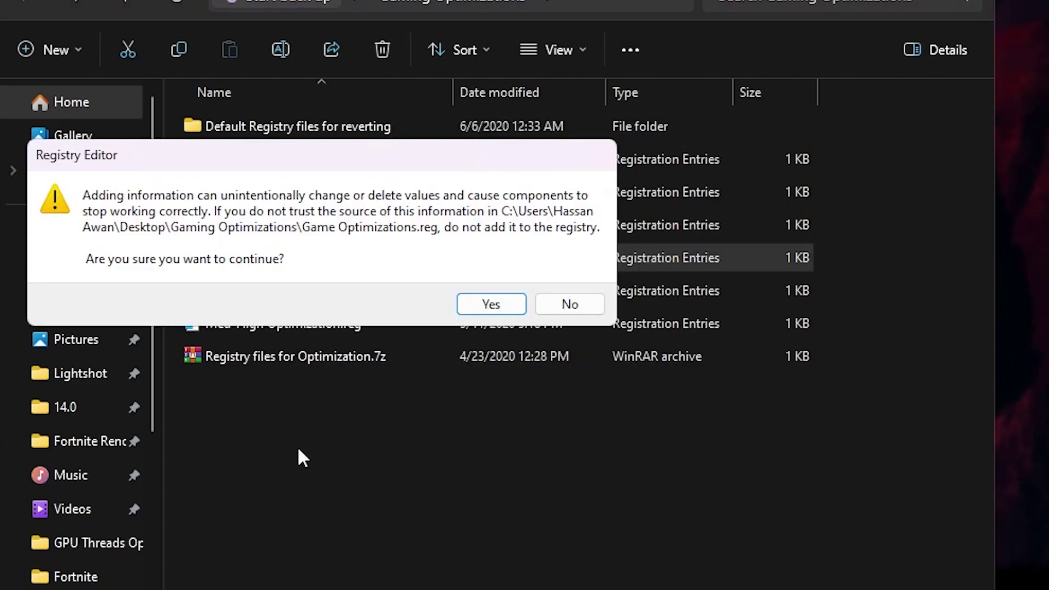
pyautogui.click(494, 306)
pyautogui.click(572, 281)
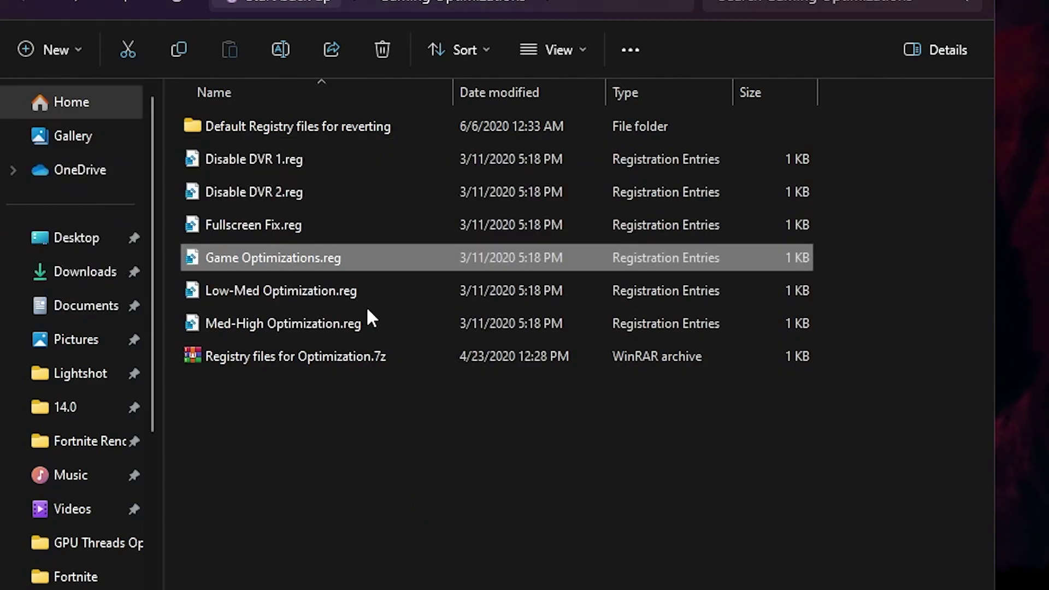
# Merge Med-High Optimization.reg into the registry.
pyautogui.moveTo(871, 298); pyautogui.dragTo(671, 322)
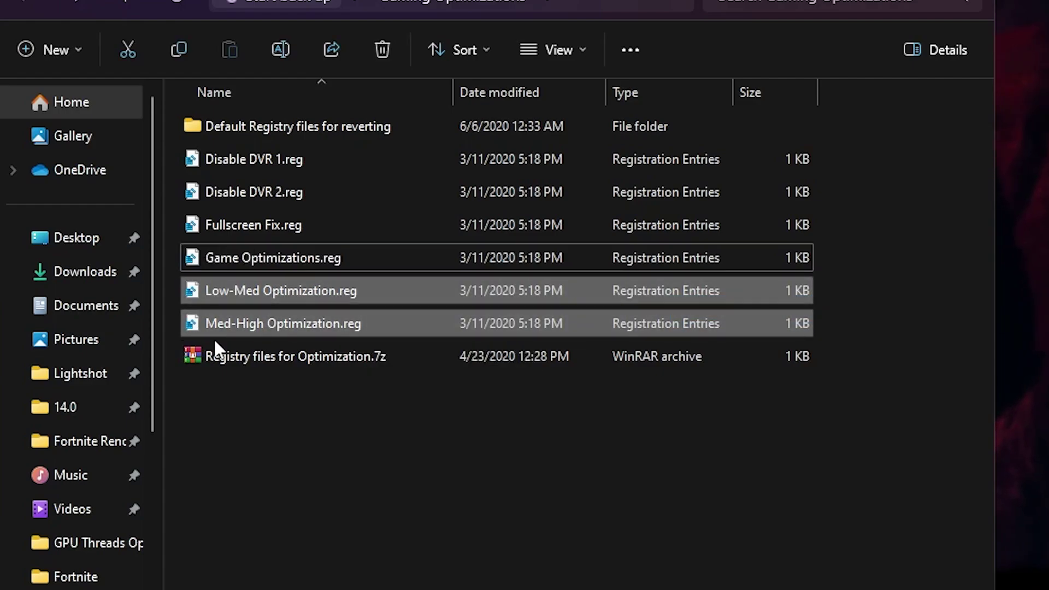
pyautogui.click(336, 411)
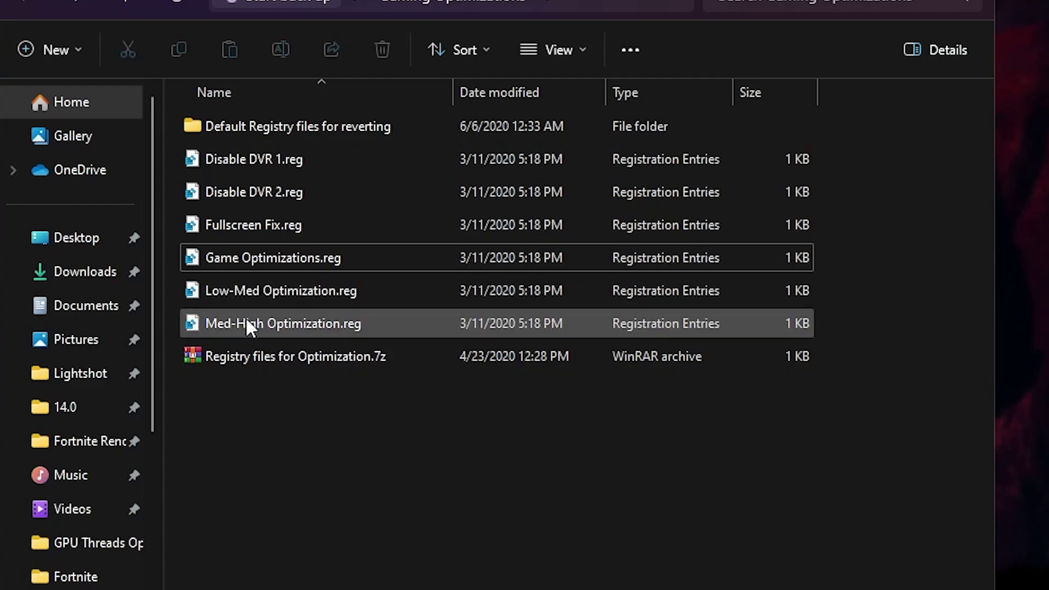
pyautogui.doubleClick(301, 323)
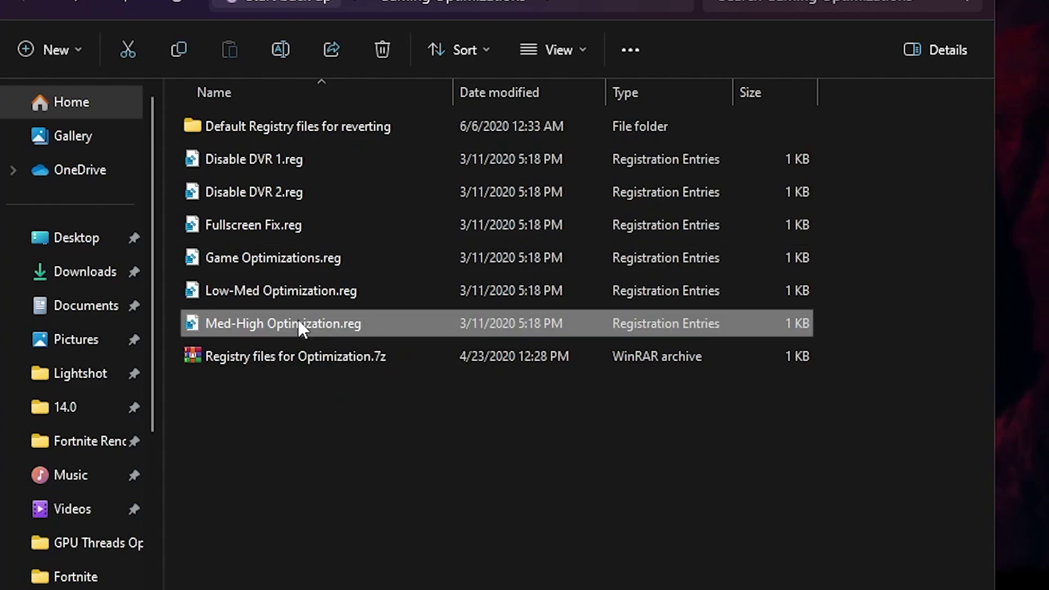
pyautogui.click(391, 503)
pyautogui.click(491, 312)
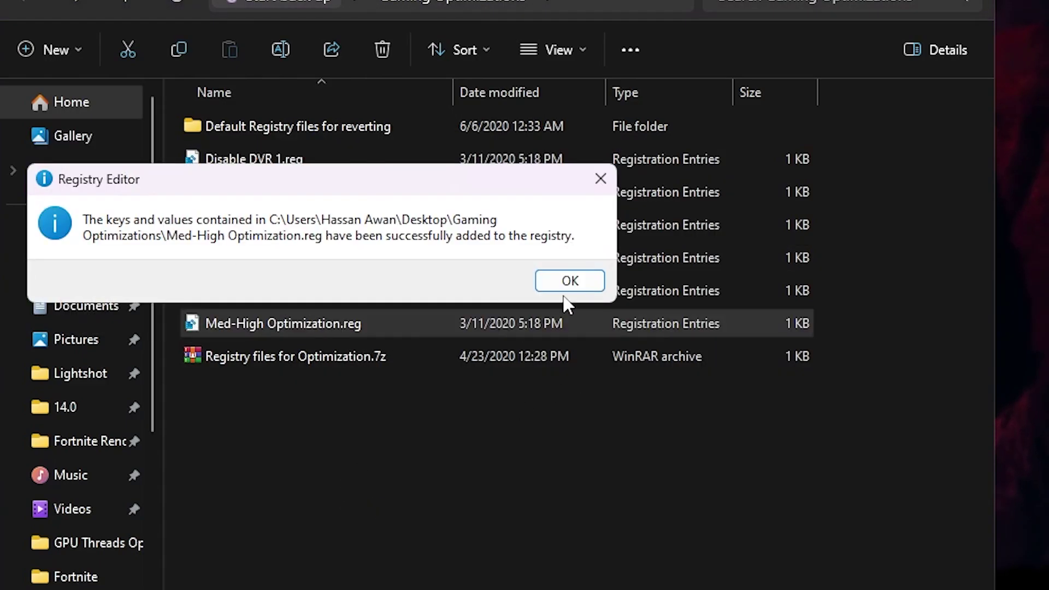
pyautogui.click(572, 279)
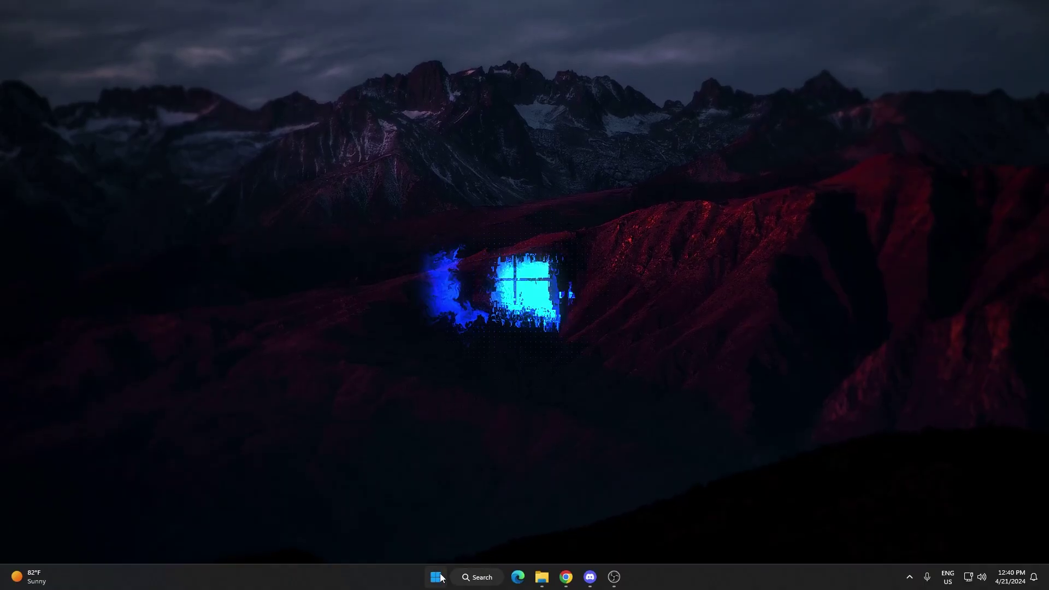
# Reach Performance Options' Advanced tab via About, leaving processor scheduling on Programs.
pyautogui.rightClick(441, 577)
pyautogui.click(422, 321)
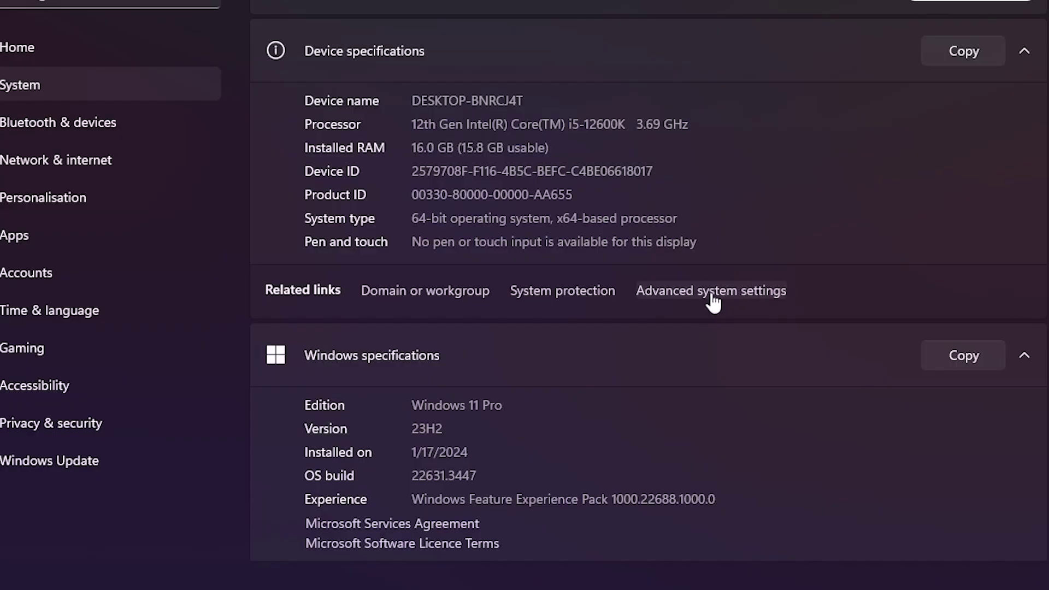
pyautogui.click(615, 296)
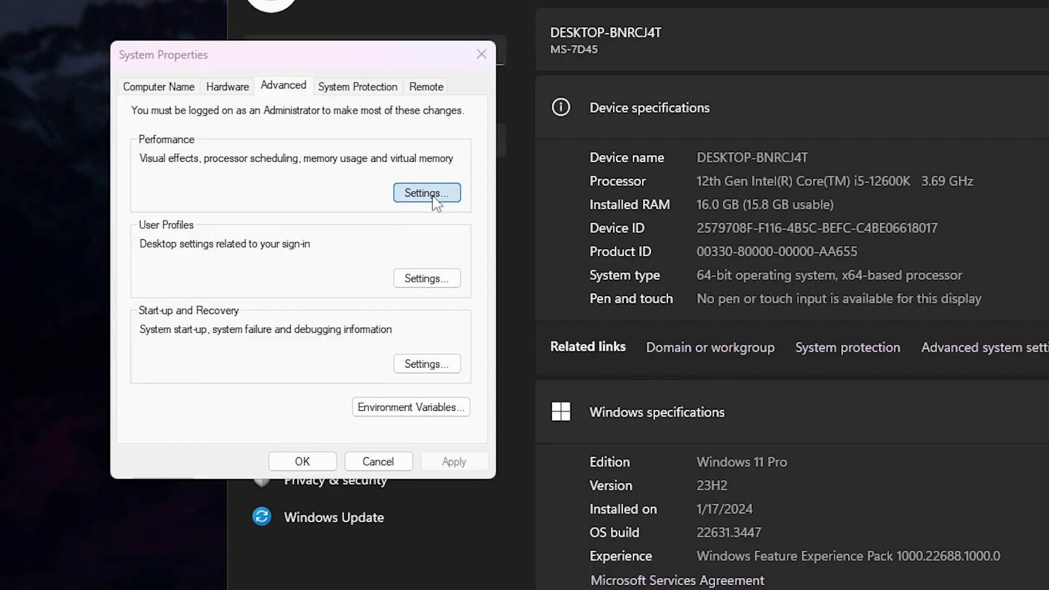
pyautogui.click(147, 137)
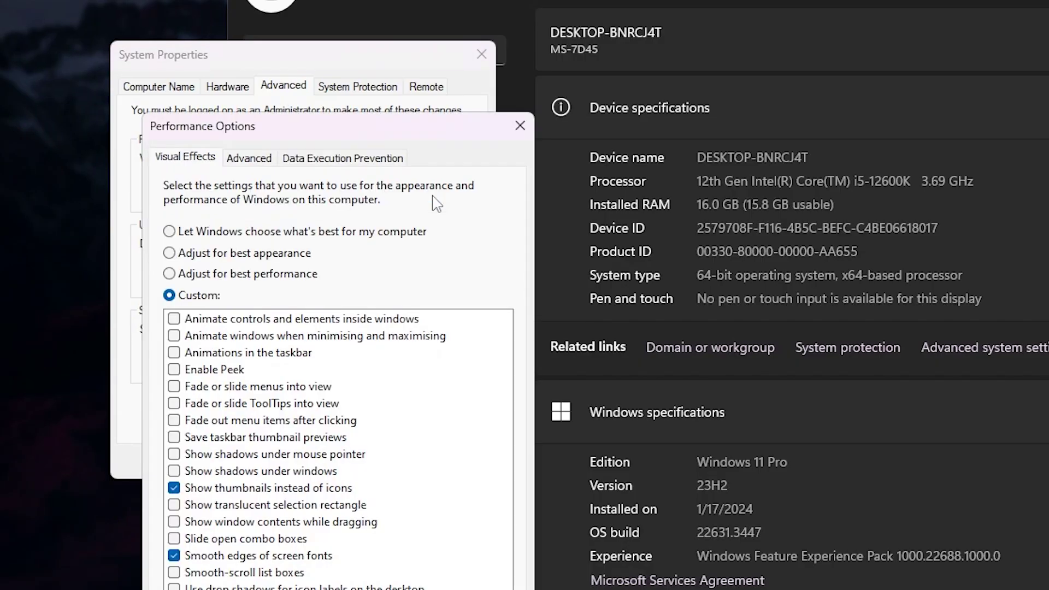
pyautogui.click(249, 160)
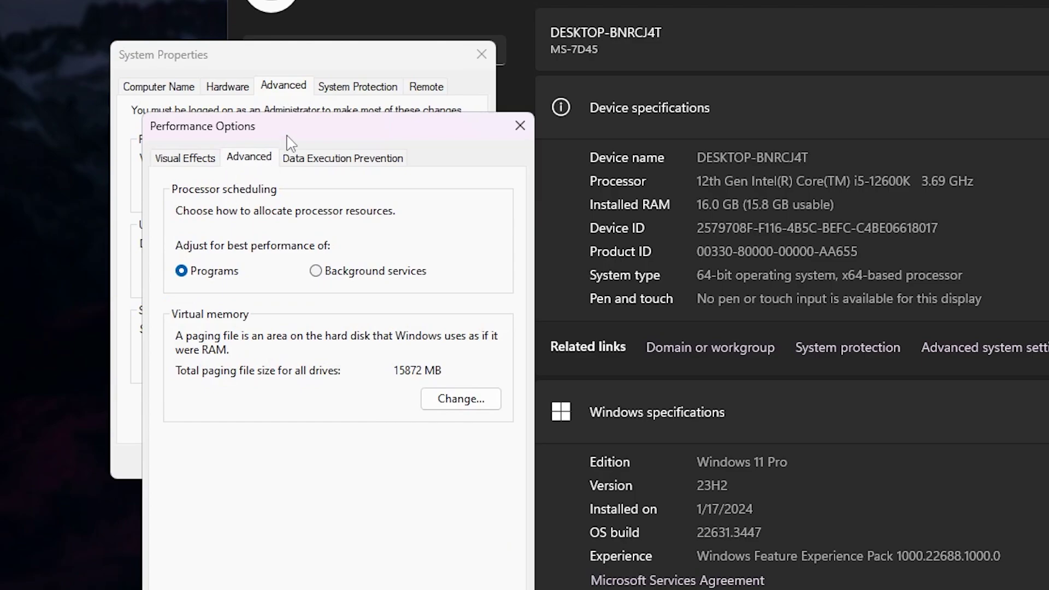
pyautogui.click(328, 270)
pyautogui.click(183, 271)
# Keep automatic paging file management for all drives and confirm the open dialogs.
pyautogui.click(461, 398)
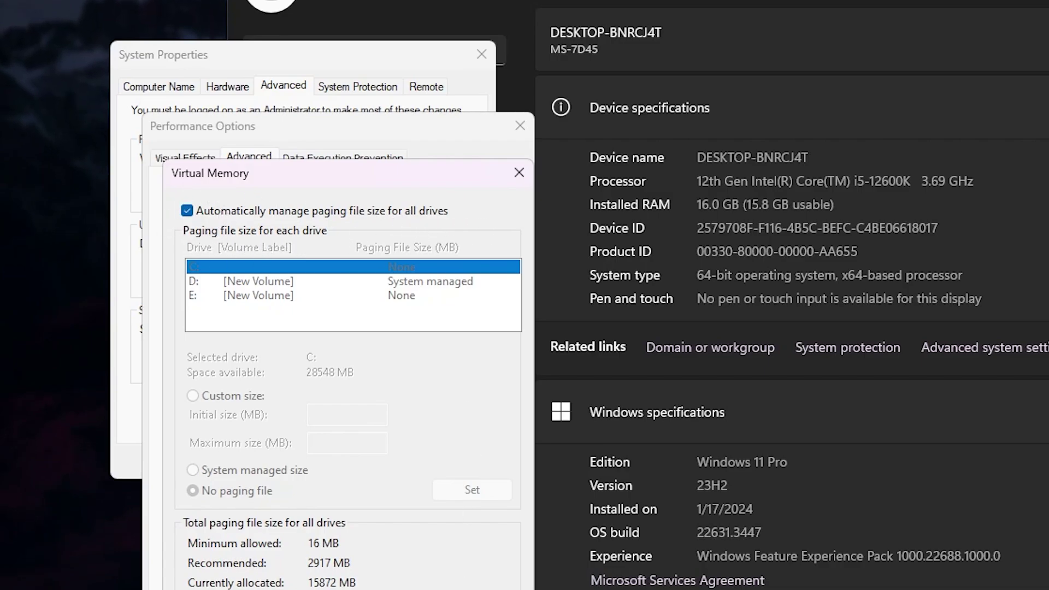
pyautogui.press('Escape')
pyautogui.press('Return')
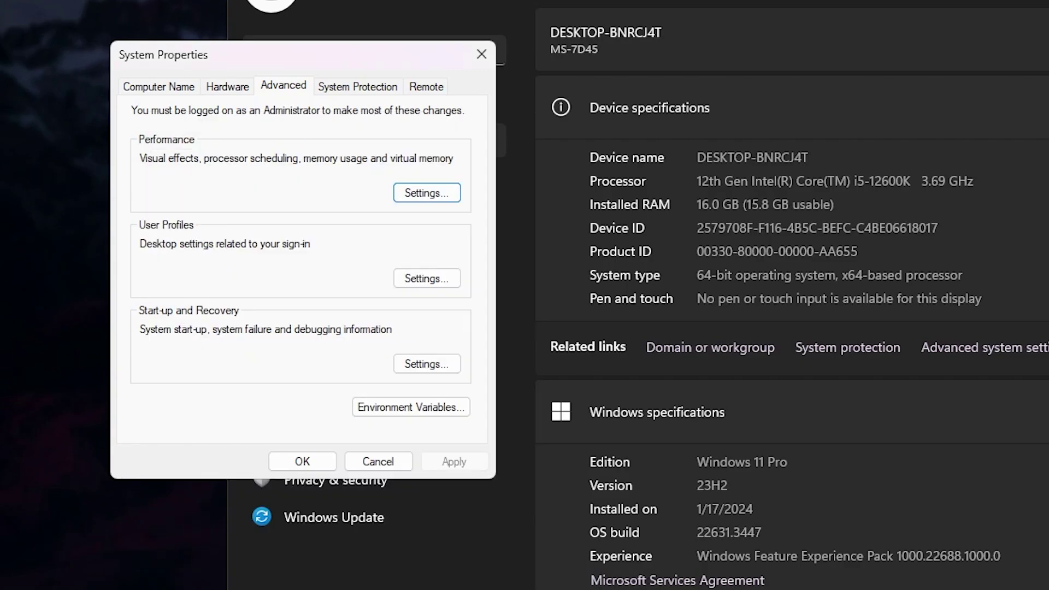
pyautogui.click(300, 461)
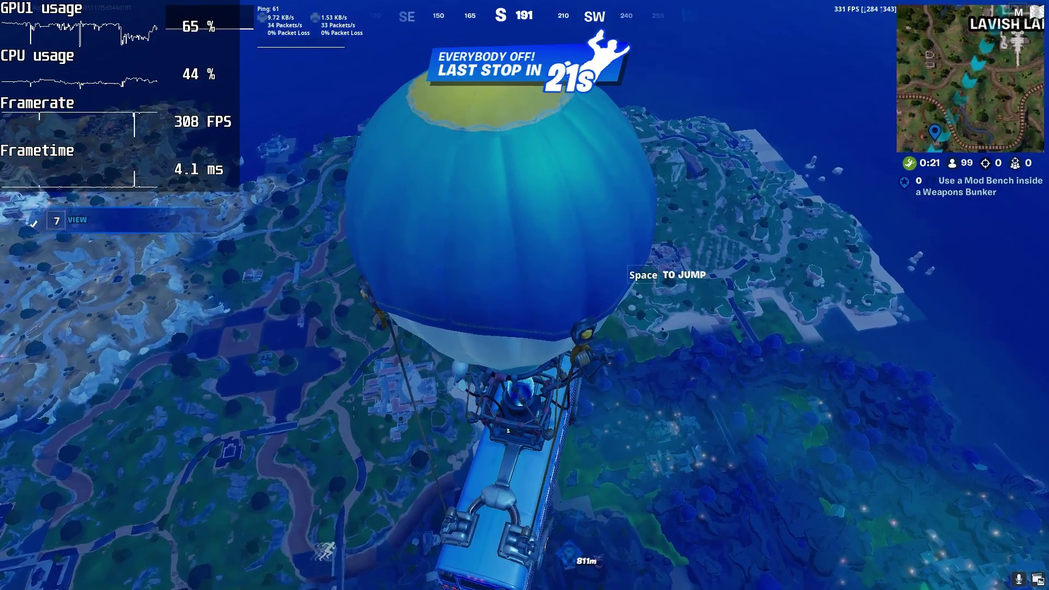
# Jump from the battle bus and dive toward the buildings beside the road.
pyautogui.press('space')
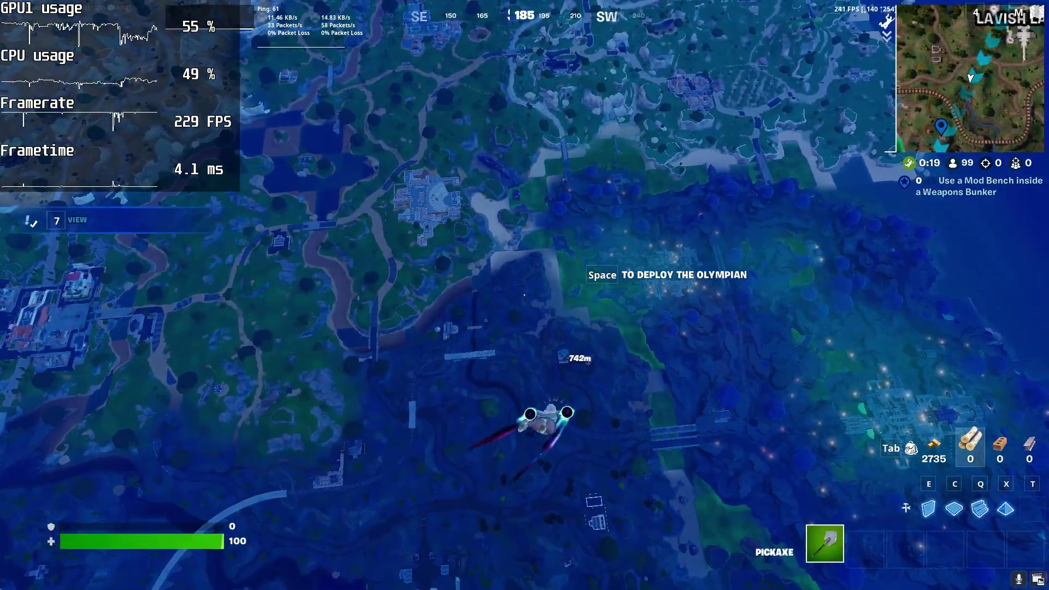
pyautogui.press('w')
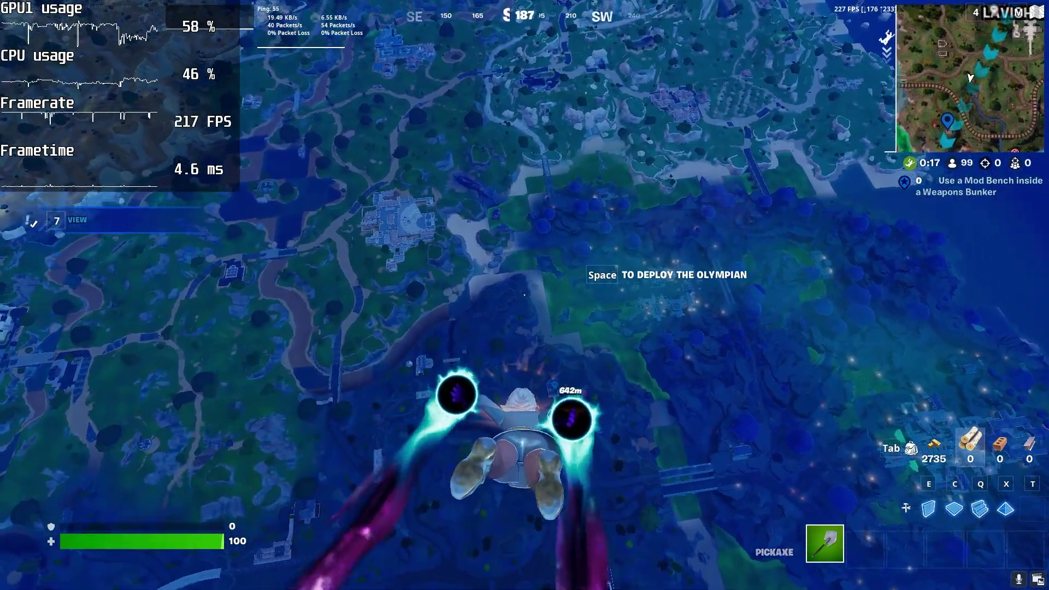